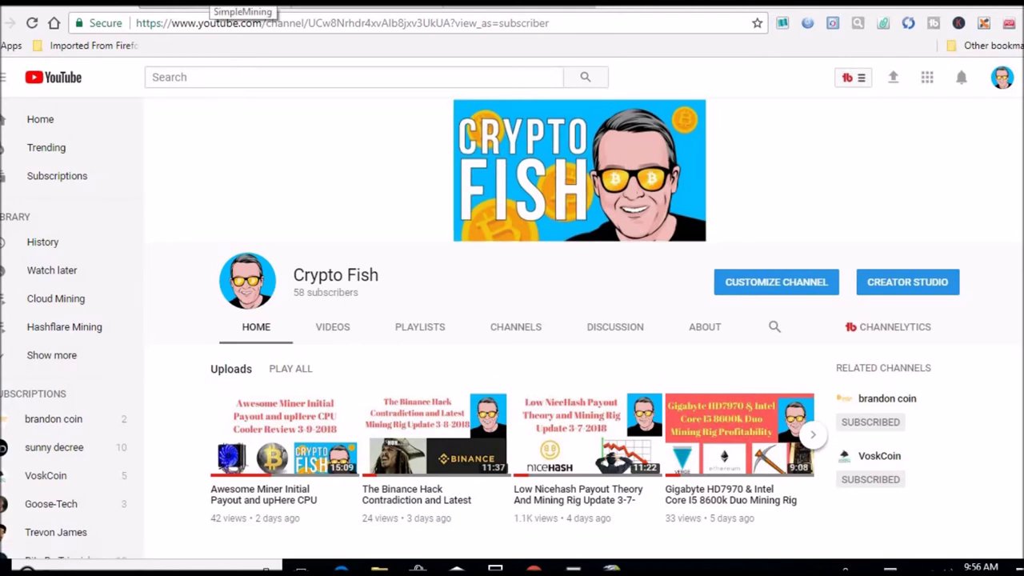
Switch from the YouTube Crypto Fish channel to the SimpleMining RigList tab.
left_click(242, 4)
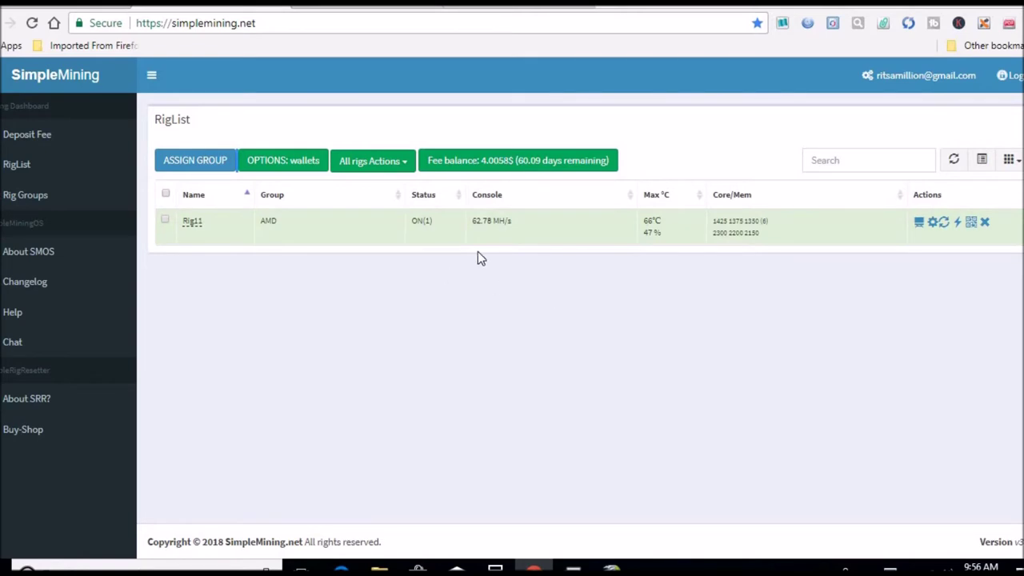
Open Rig Groups and inspect the AMD group's claymore-eth-v11.3 miner programs list, then close it.
mouse_move(487, 217)
left_click(18, 166)
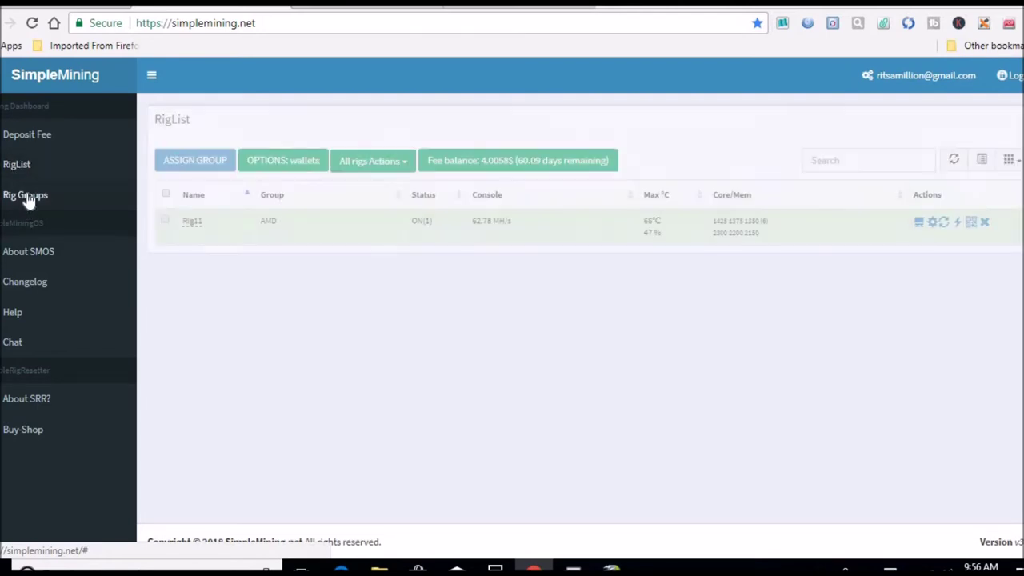
left_click(26, 198)
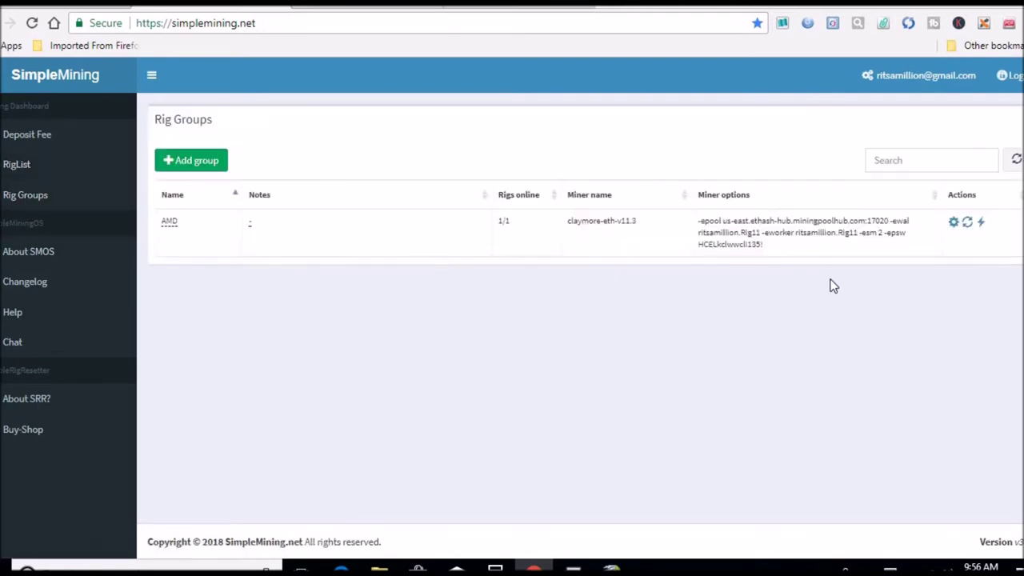
left_click(954, 223)
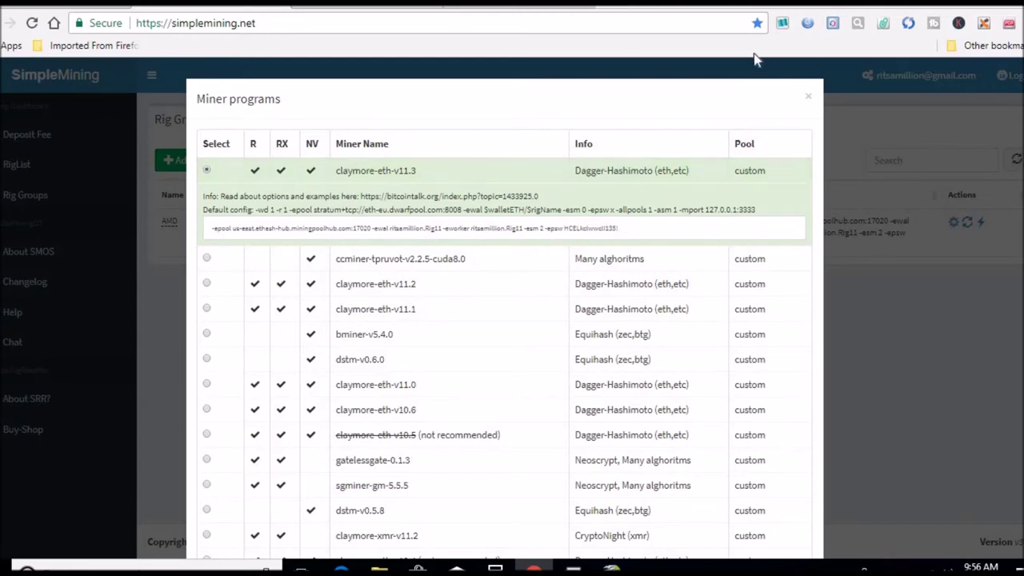
left_click(809, 102)
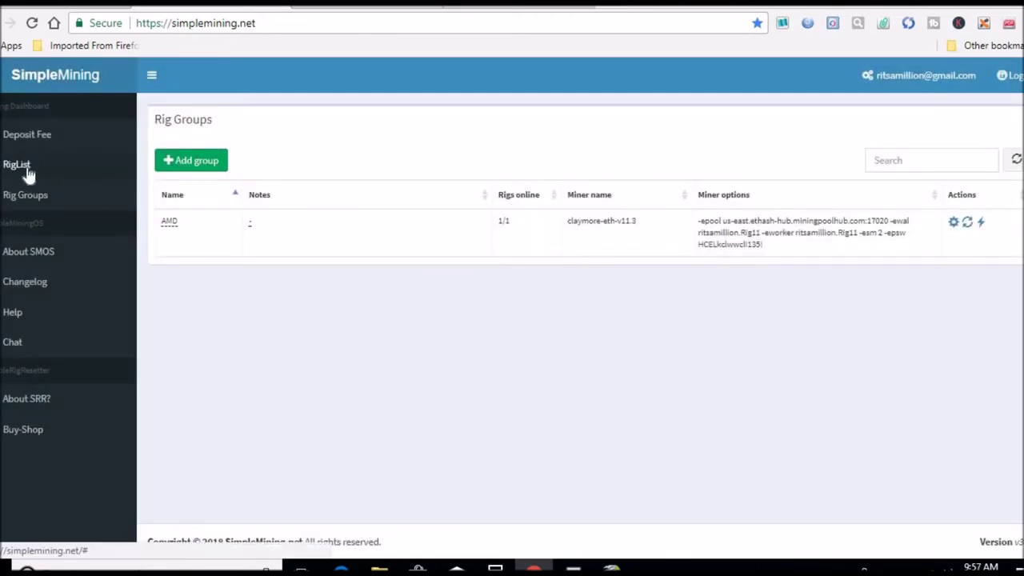
Return to the SimpleMining RigList and review the AMD rig's stats.
left_click(26, 172)
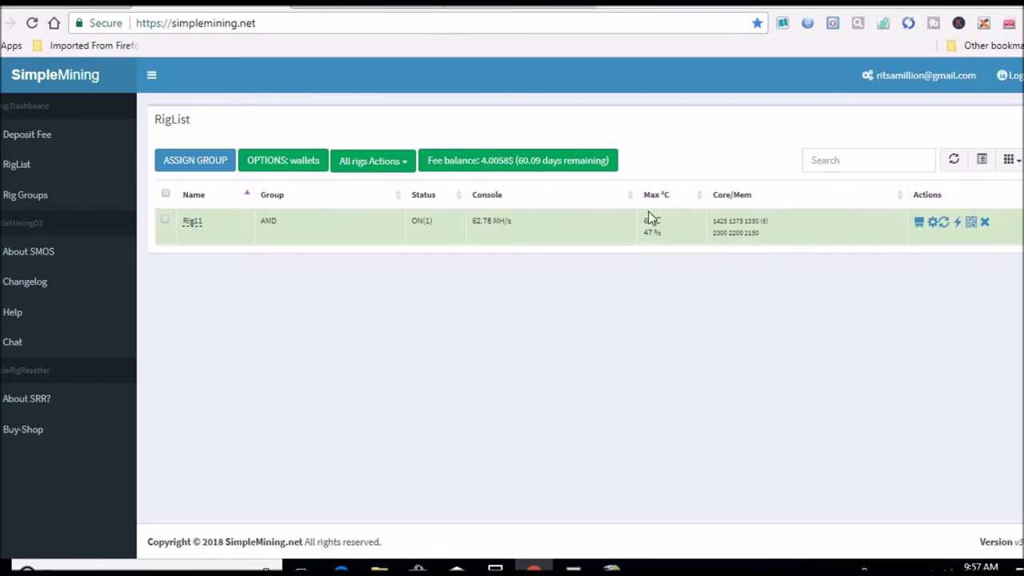
mouse_move(652, 220)
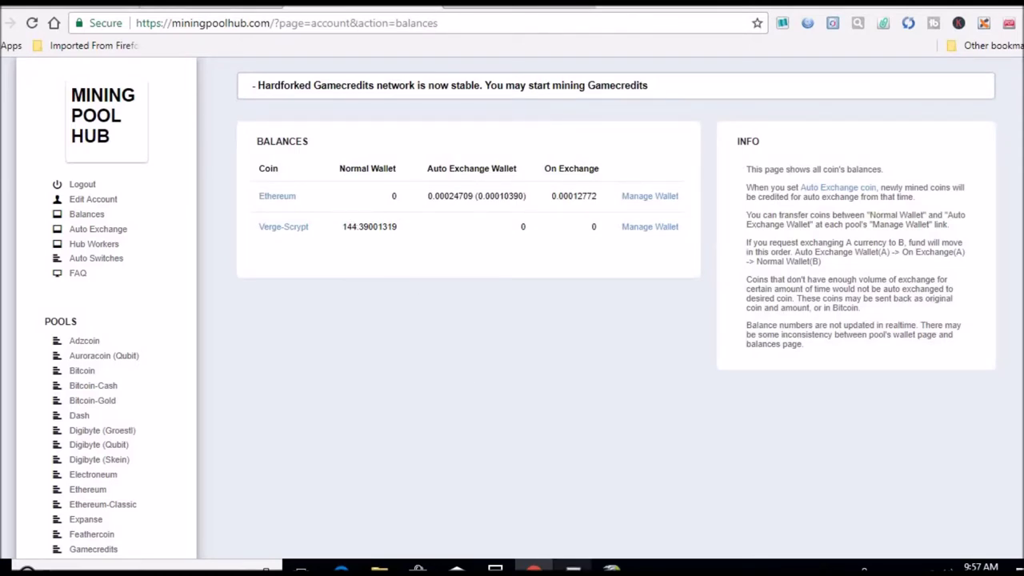
Enter 394 as Week 4's Verge Coins Mined in the profit/loss sheet, then go back to the browser.
left_click(611, 568)
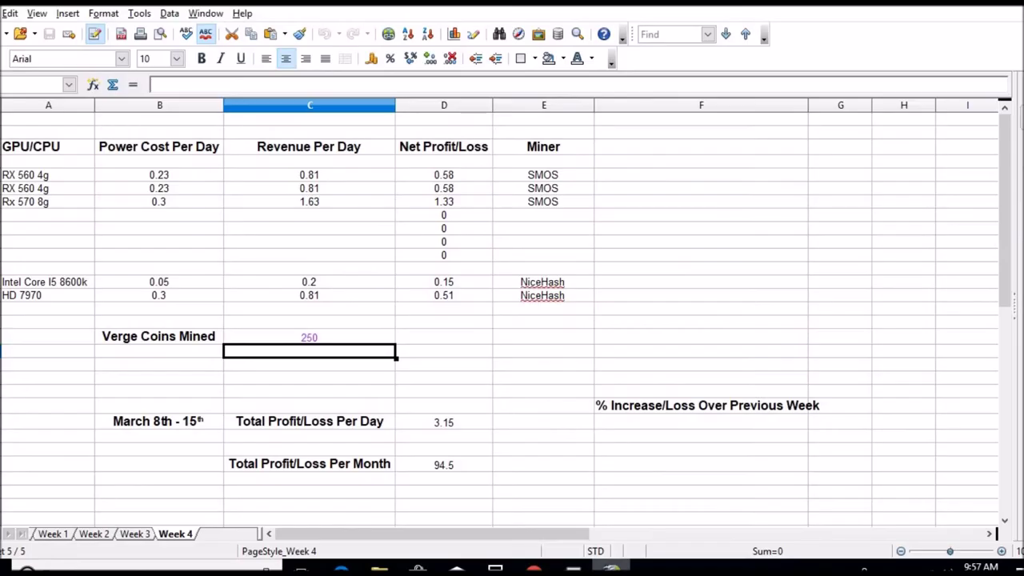
left_click(332, 337)
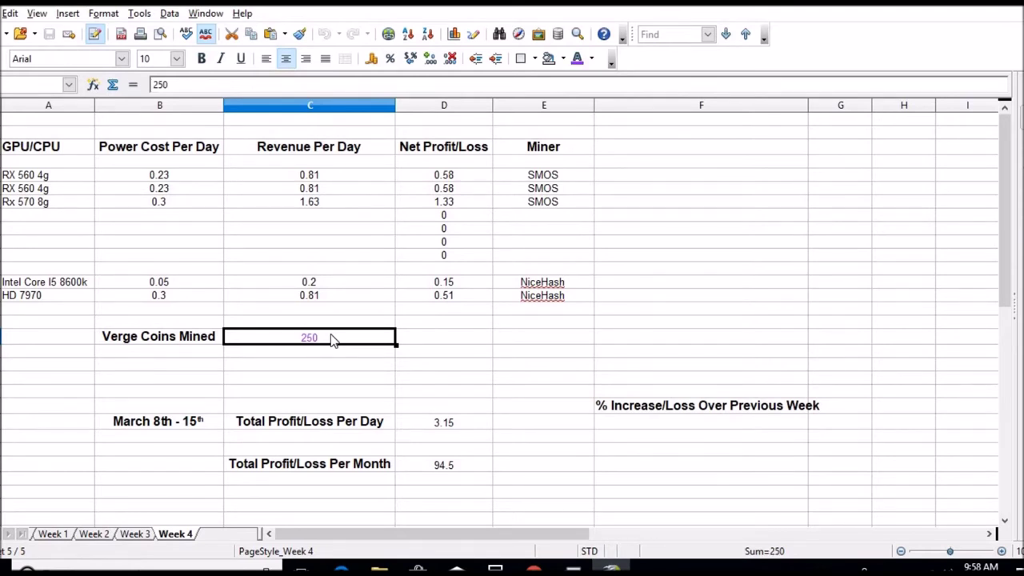
type("394")
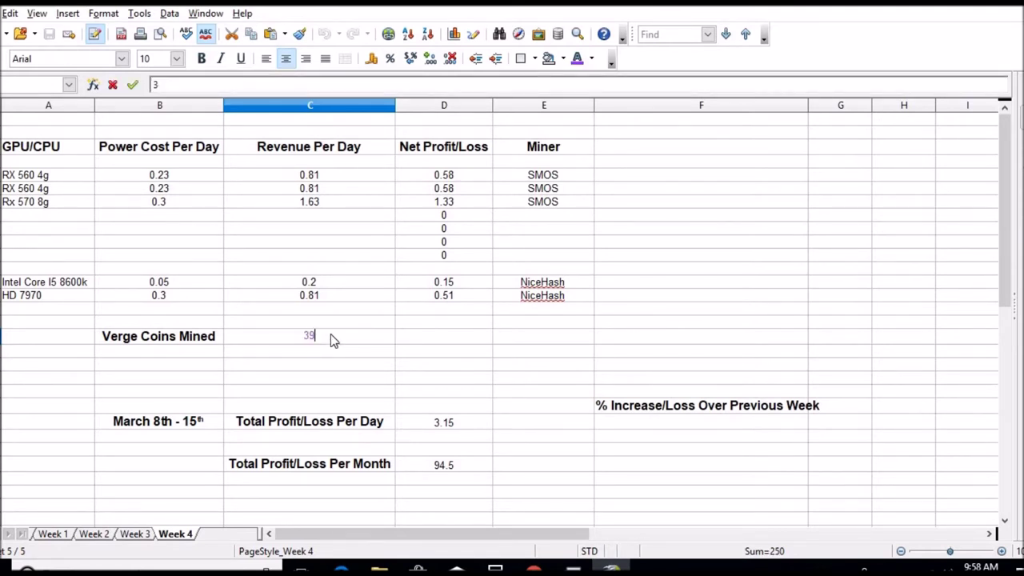
key("Return")
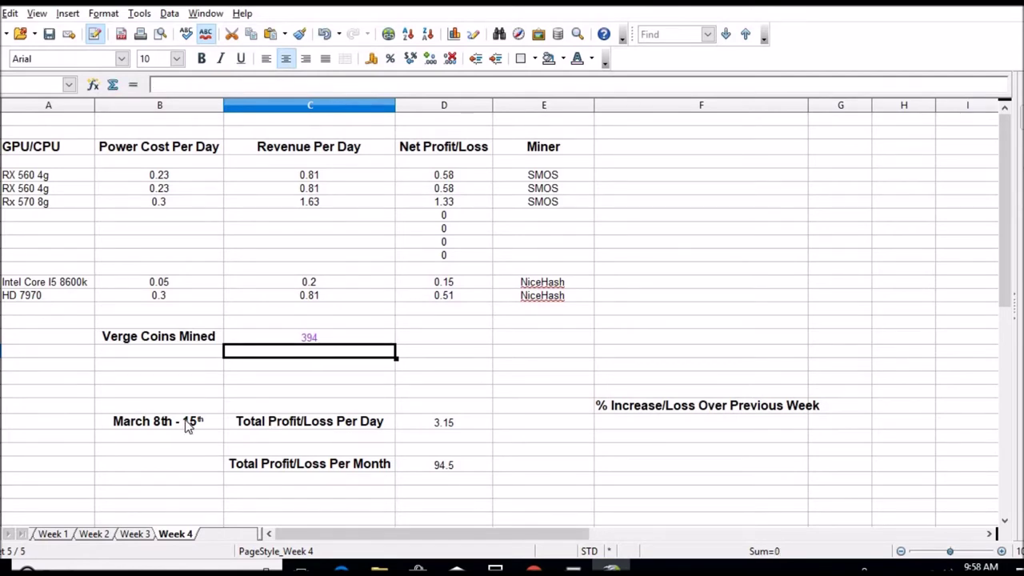
left_click(330, 339)
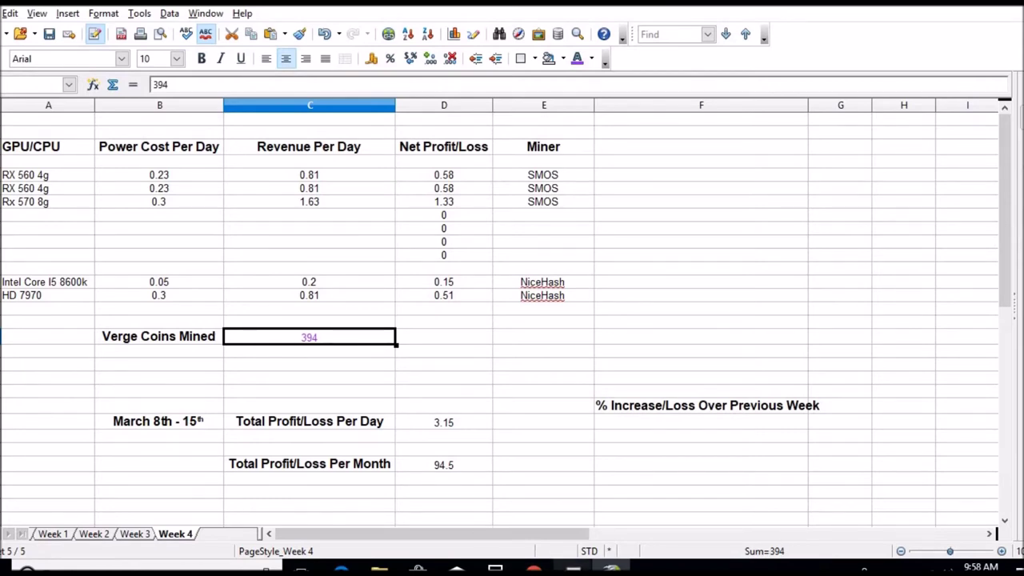
left_click(534, 569)
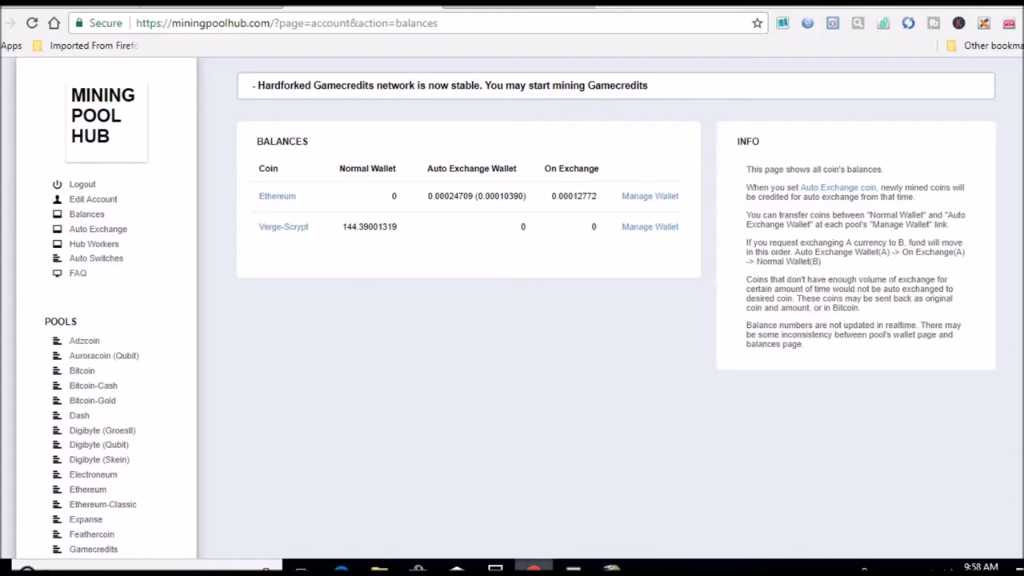
Open the Ethereum pool dashboard and select the 0.00496927 Last 24 Hours credit.
left_click(90, 491)
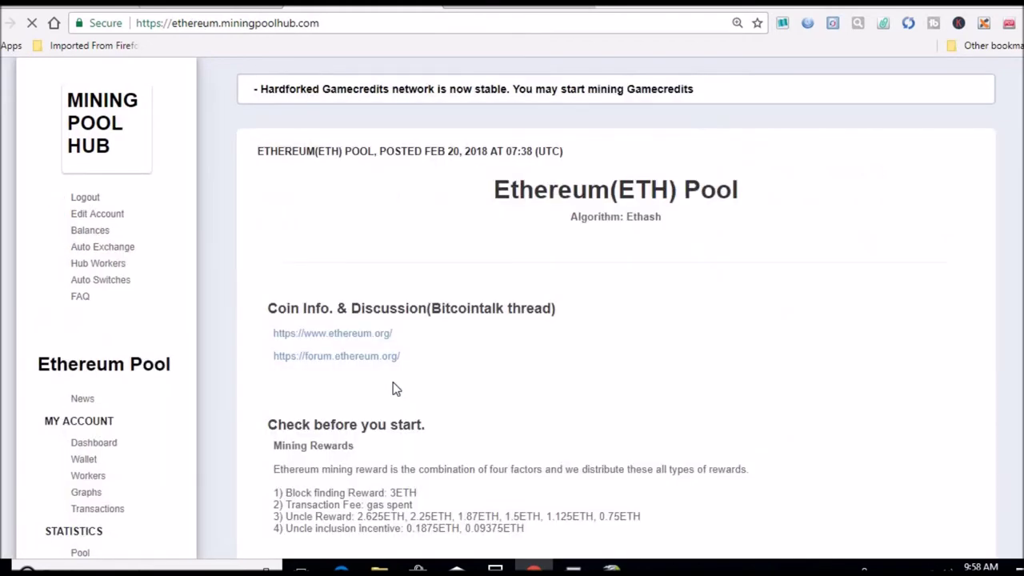
left_click(114, 453)
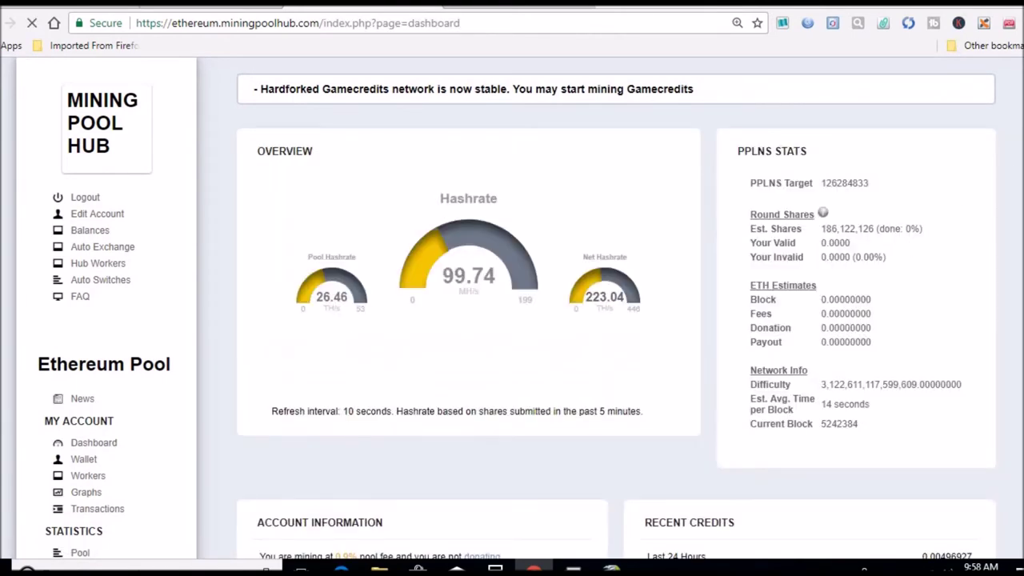
scroll(1017, 173, "down", 5)
scroll(1004, 261, "down", 2)
scroll(1004, 260, "up", 1)
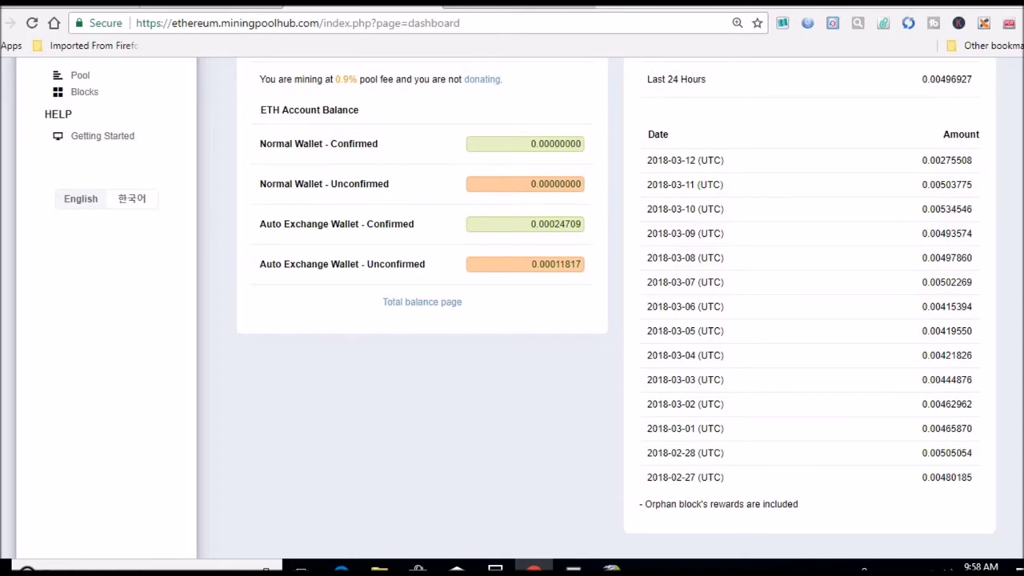
scroll(973, 128, "up", 1)
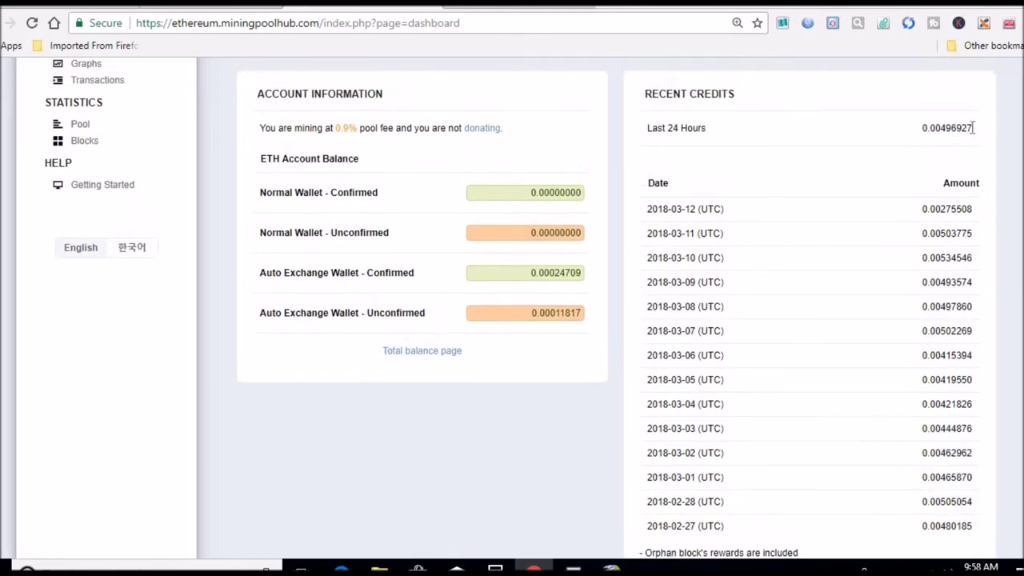
left_click_drag(973, 128, 930, 133)
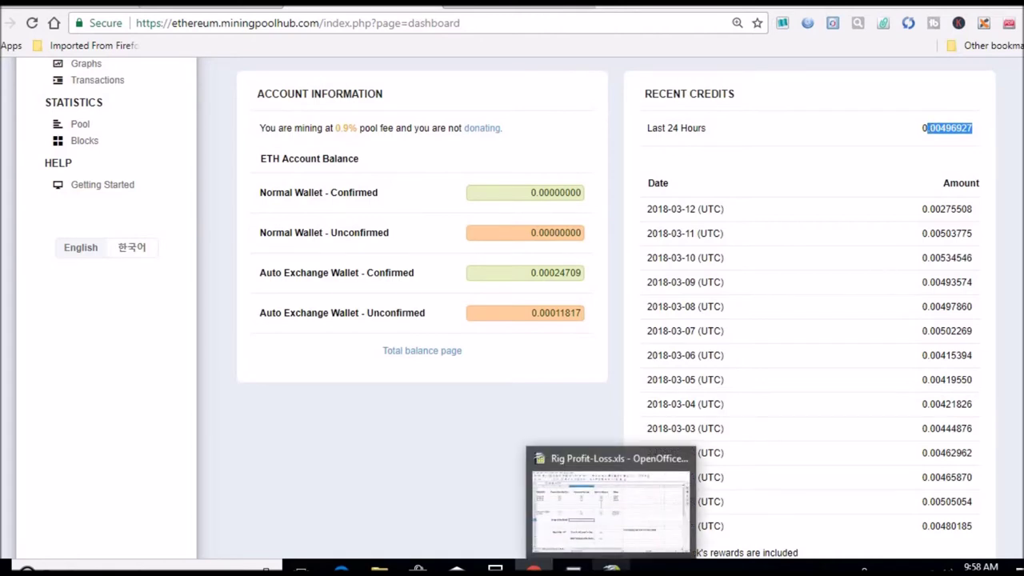
mouse_move(534, 568)
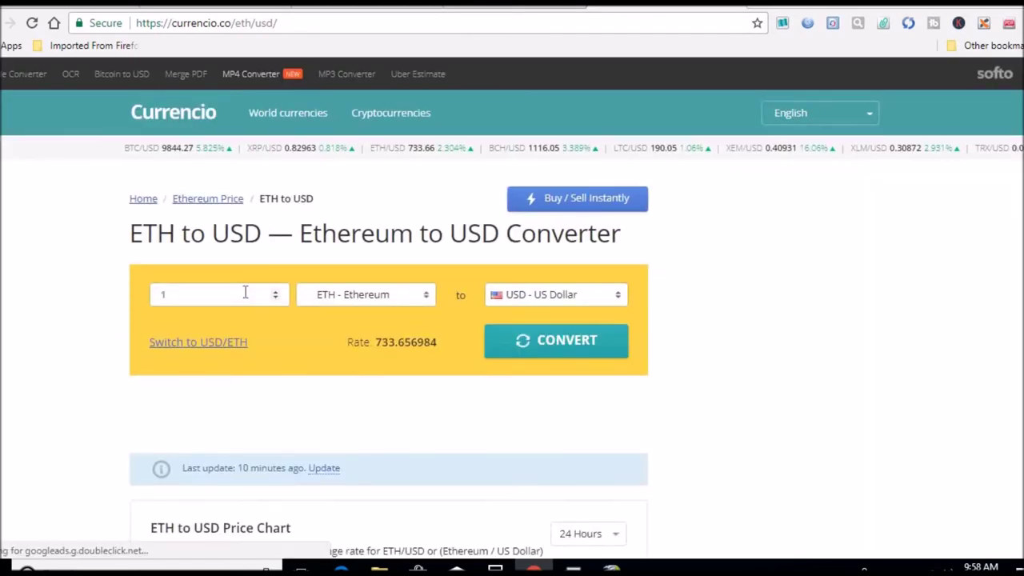
Convert .00496927 ETH to 3.65 USD in Currencio, then bring up Calculator over the spreadsheet.
type(".00496927")
left_click(516, 340)
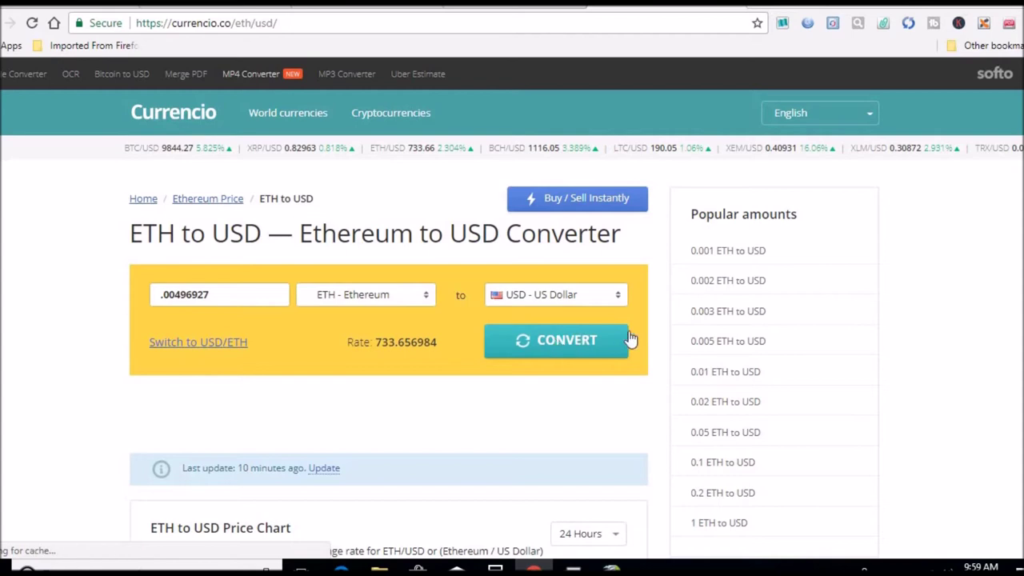
left_click(627, 339)
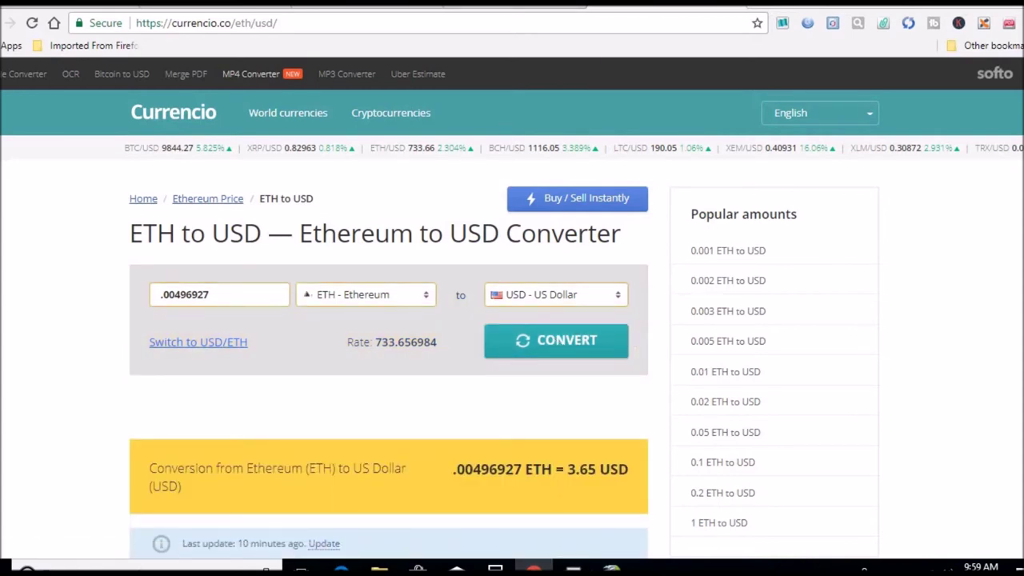
left_click(611, 568)
left_click(495, 568)
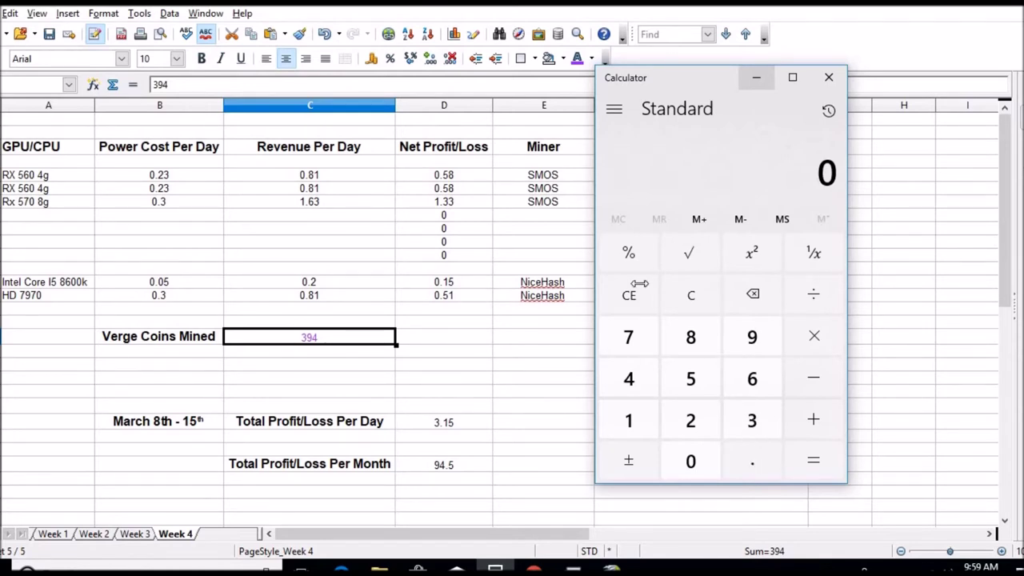
Enter 3.65 in the Windows Calculator.
left_click(752, 420)
left_click(752, 455)
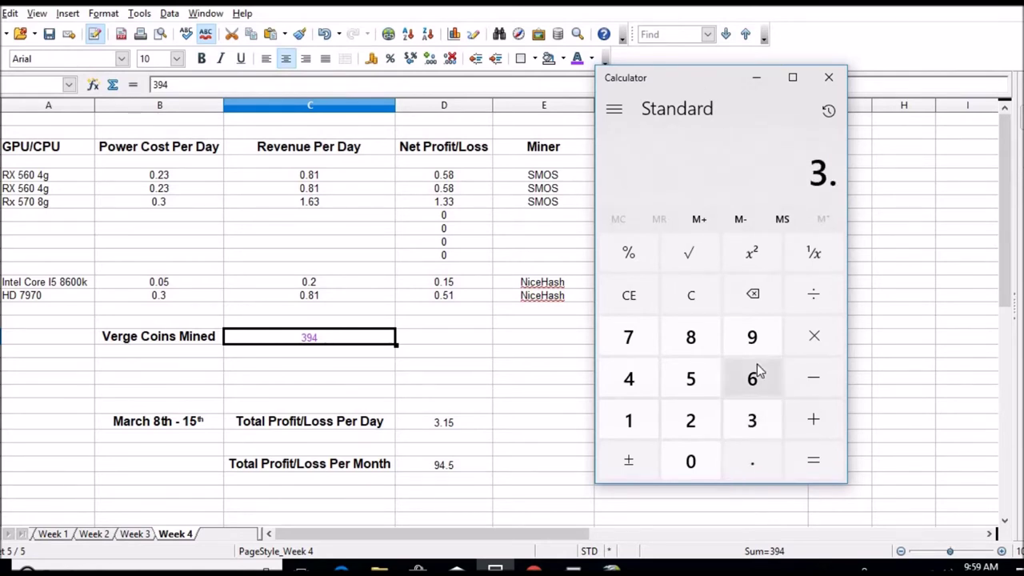
left_click(752, 376)
left_click(696, 381)
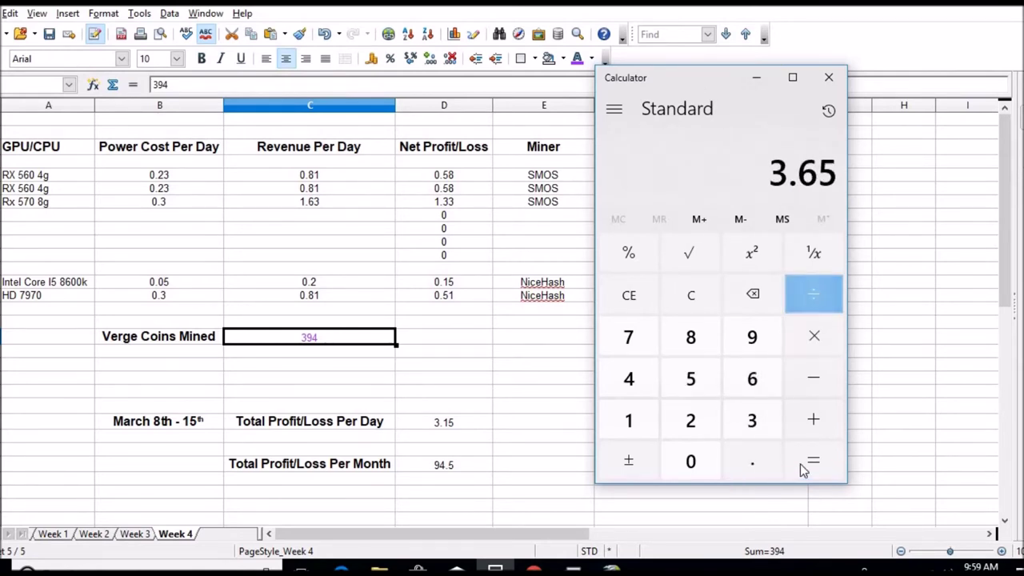
Set the Rx 570 8g Revenue Per Day to 1.82.
left_click(352, 210)
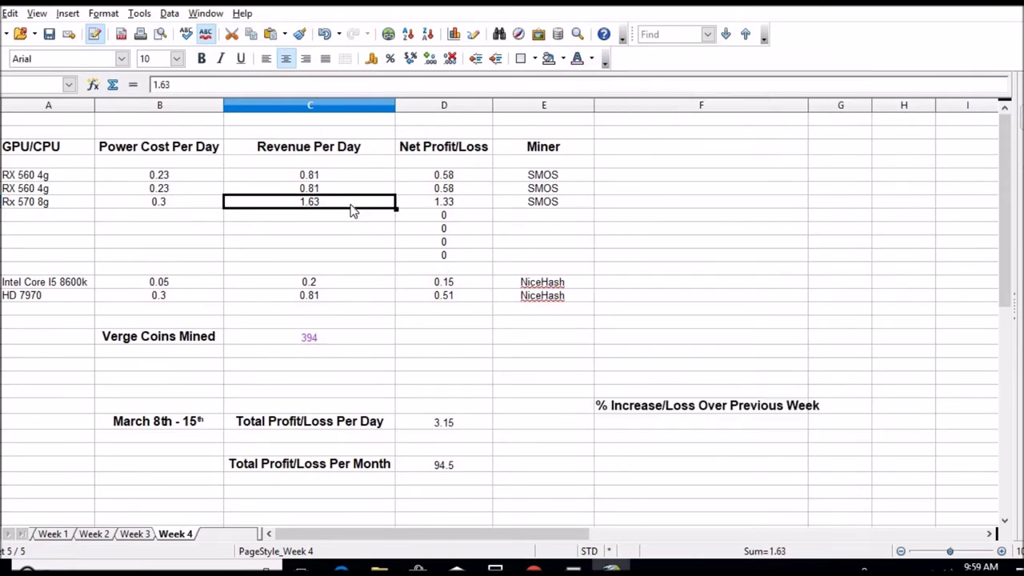
type("1")
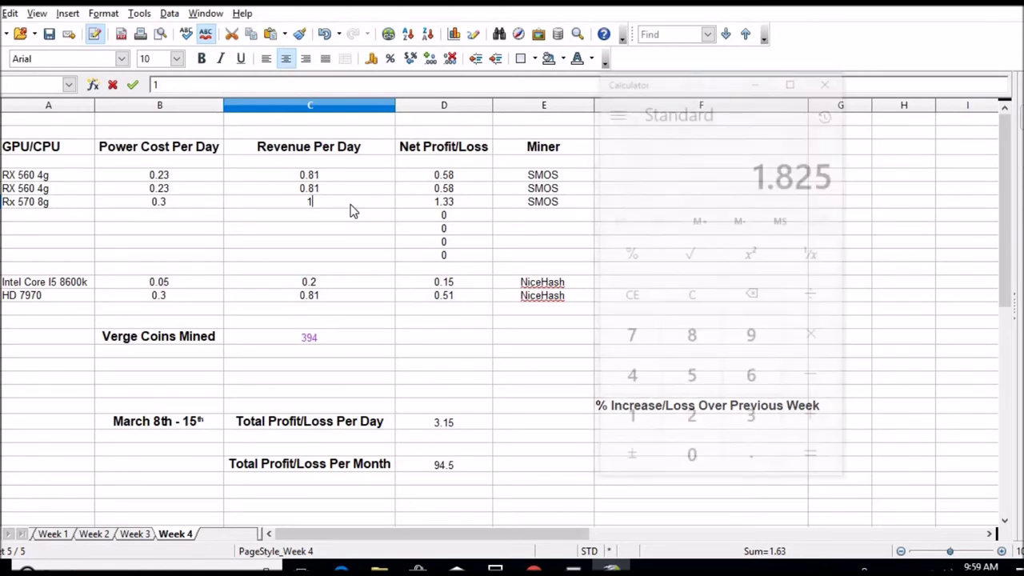
type(".83")
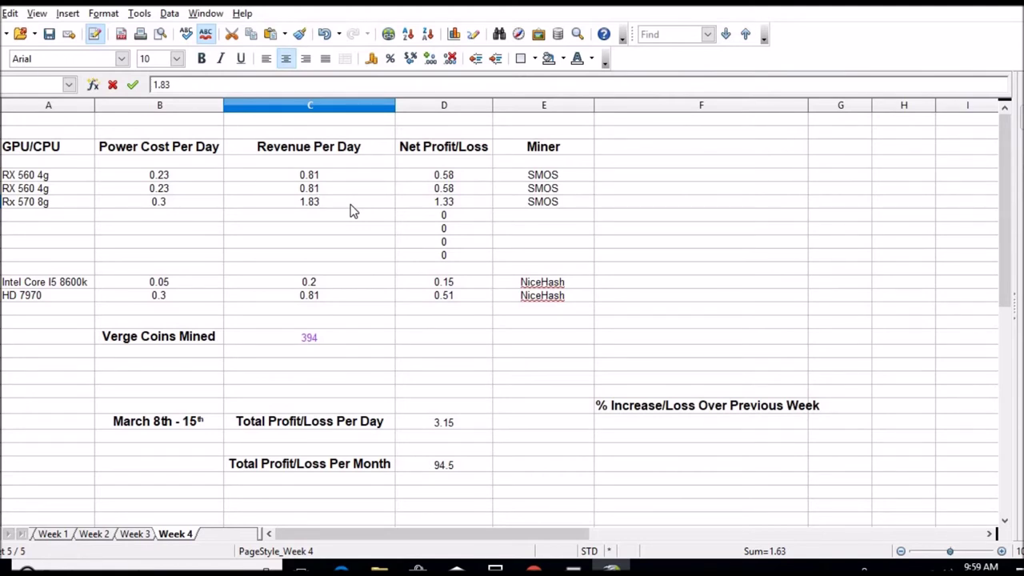
key("BackSpace")
type("2")
key("Return")
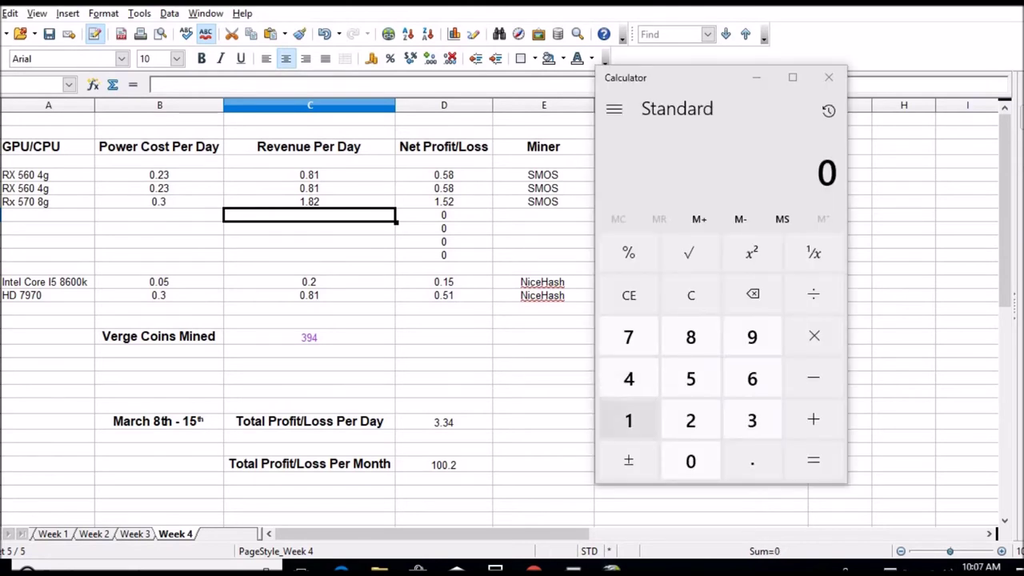
Divide 1.82 by 2 in Calculator to get 0.91.
left_click(629, 419)
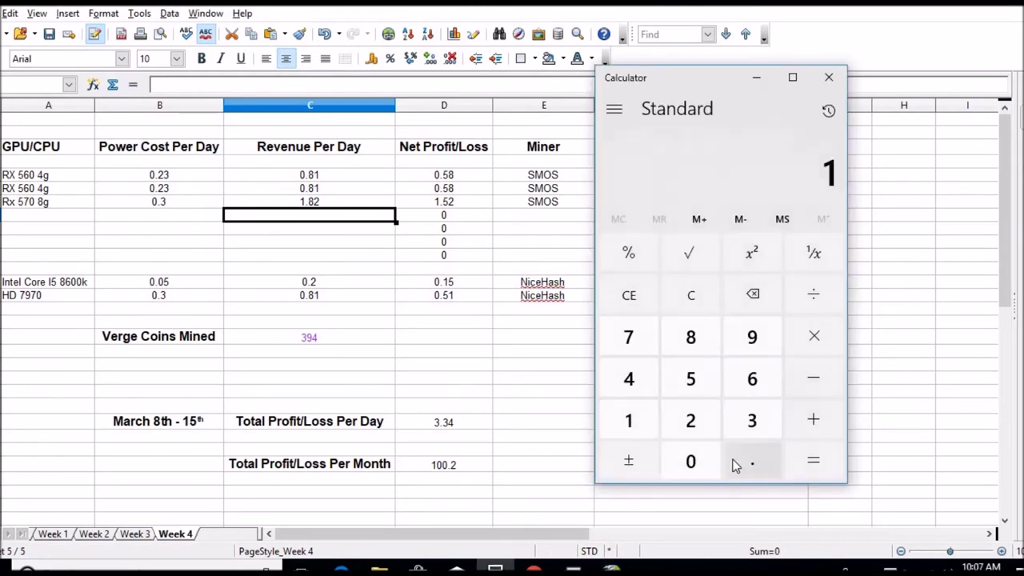
left_click(739, 464)
left_click(701, 344)
left_click(701, 408)
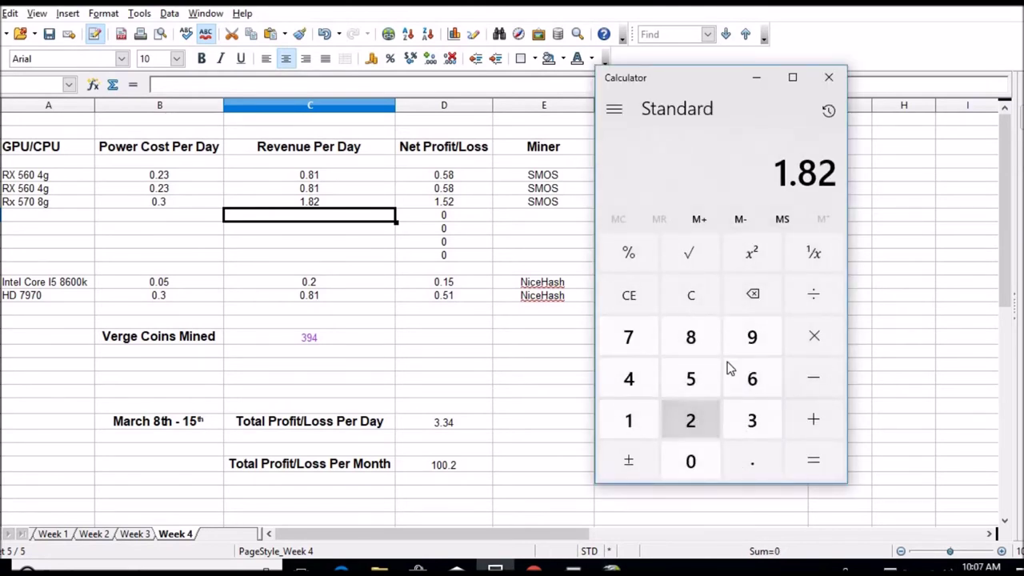
left_click(808, 292)
left_click(702, 424)
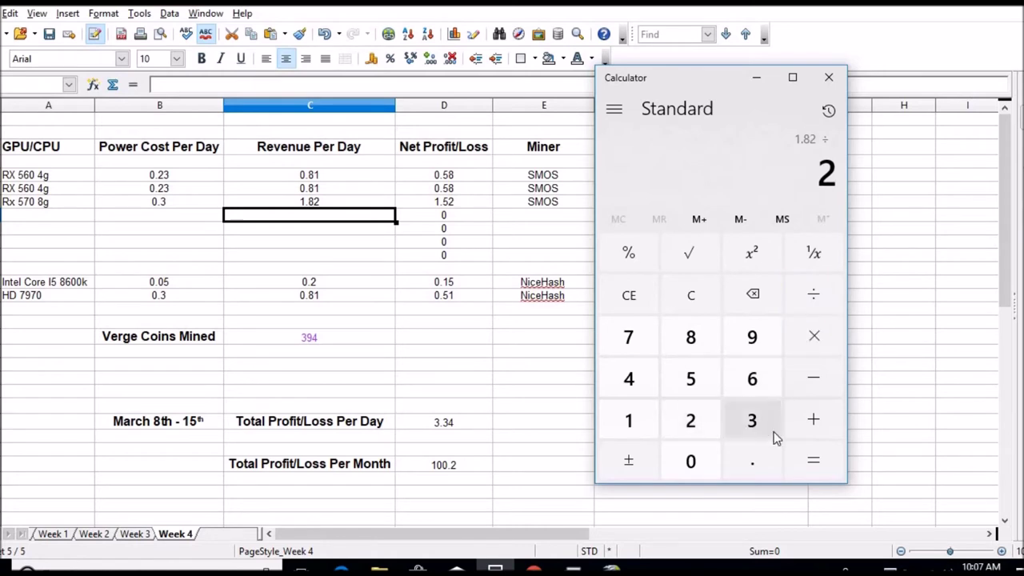
left_click(804, 456)
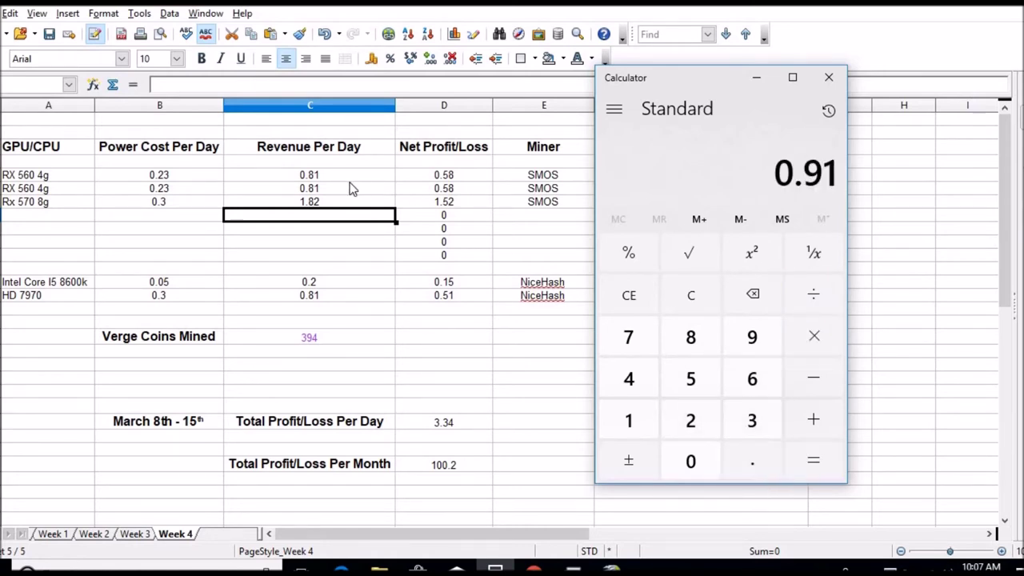
Enter 0.91 as the Revenue Per Day for both RX 560 4g cards.
left_click(346, 179)
type("0.91")
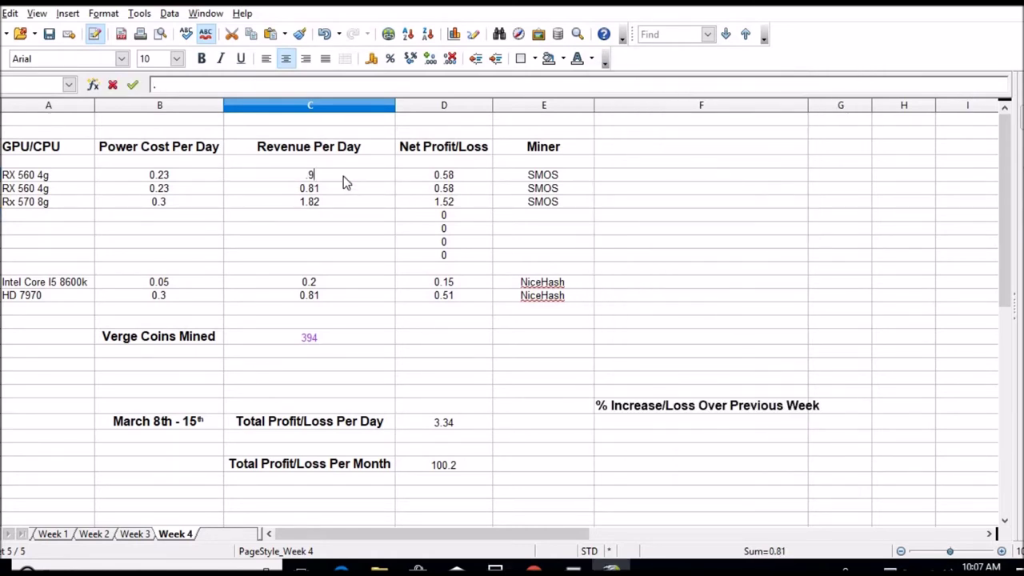
key("Return")
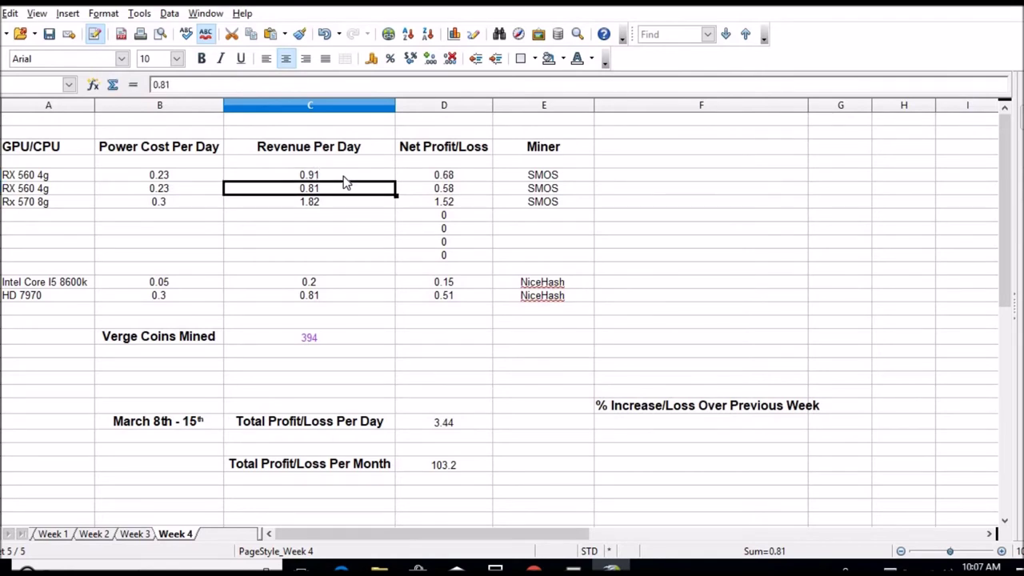
type(".91")
key("Return")
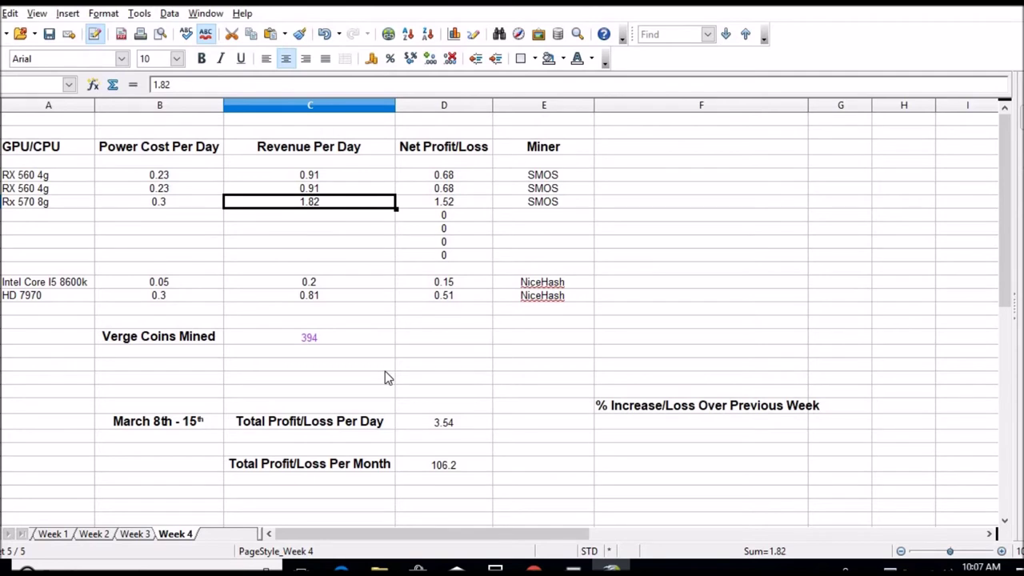
left_click(345, 285)
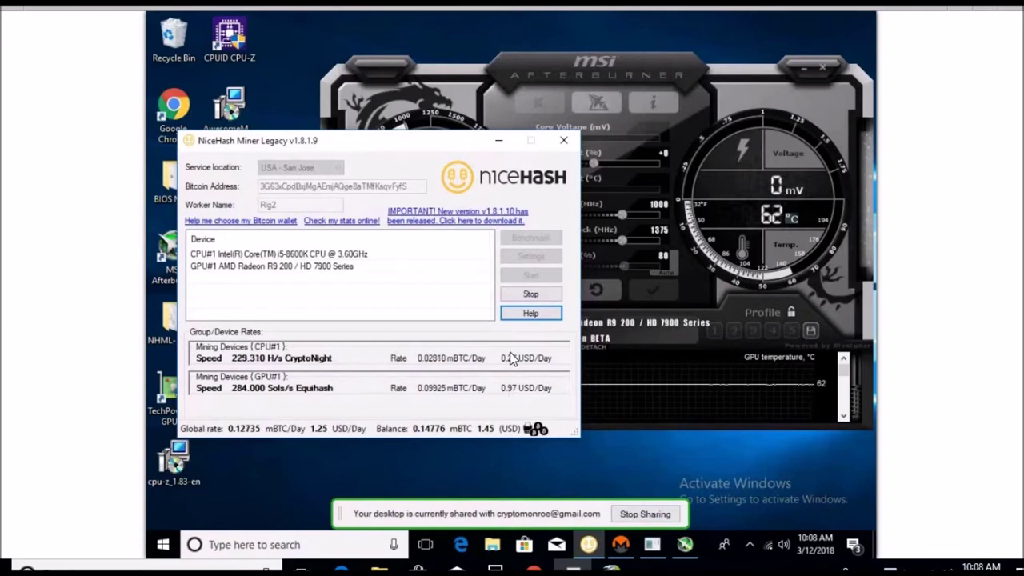
Note NiceHash's CPU 0.27 and GPU 0.97 USD/Day rates, then return to the spreadsheet.
left_click(611, 568)
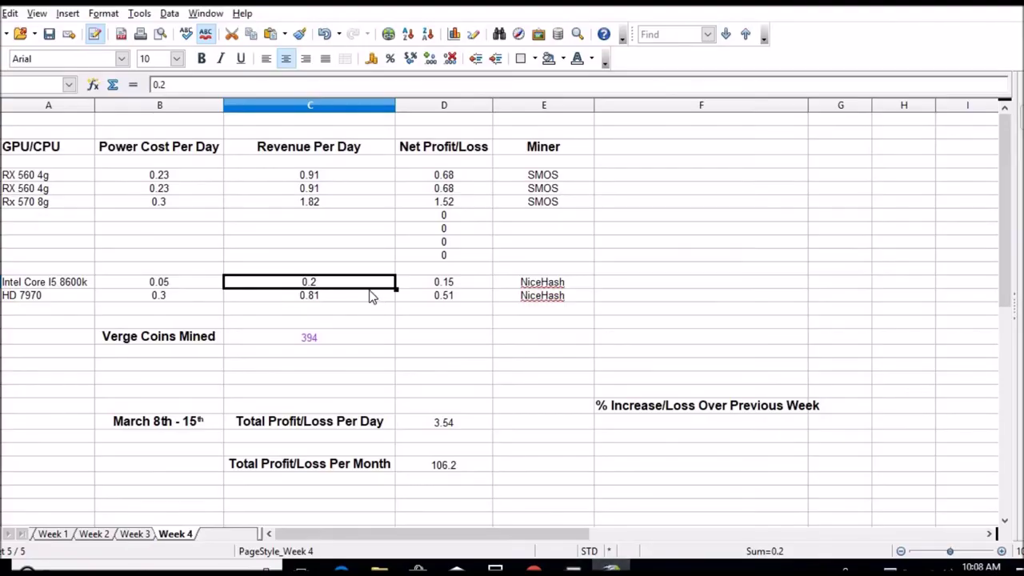
Set the Intel CPU revenue to 0.27 and the HD 7970 revenue to 0.97.
type(".")
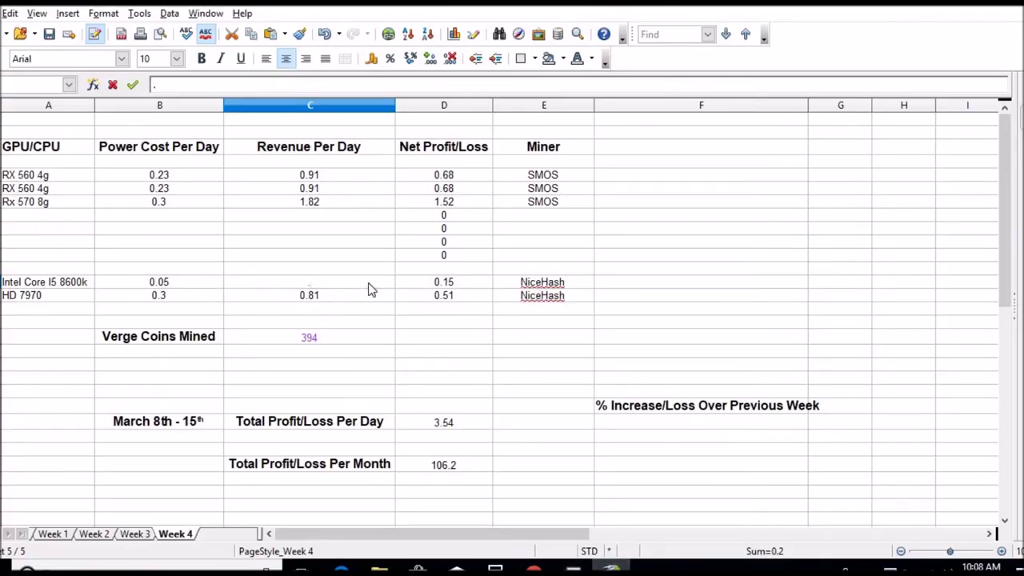
type("27")
key("Return")
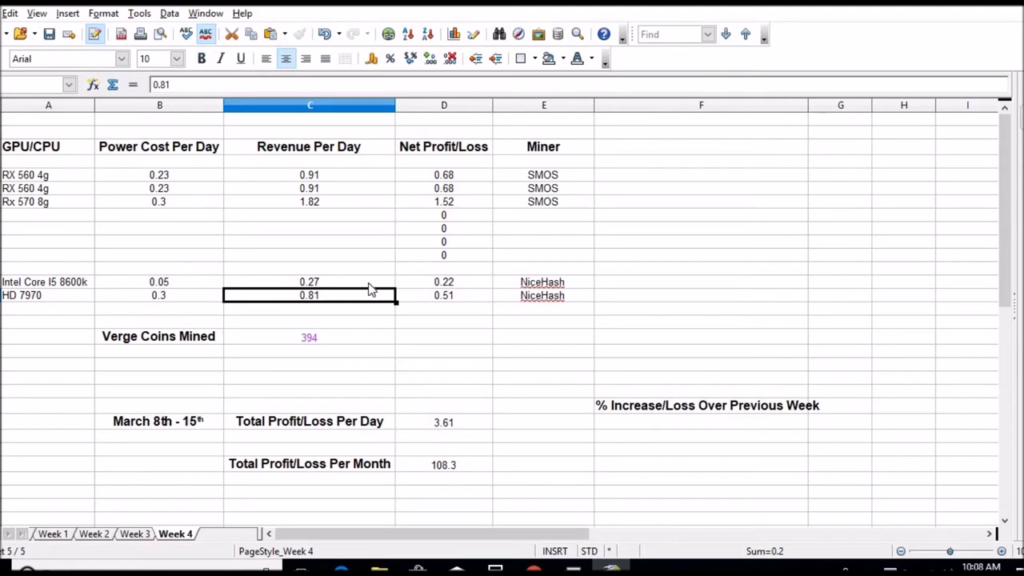
type(".97")
key("Return")
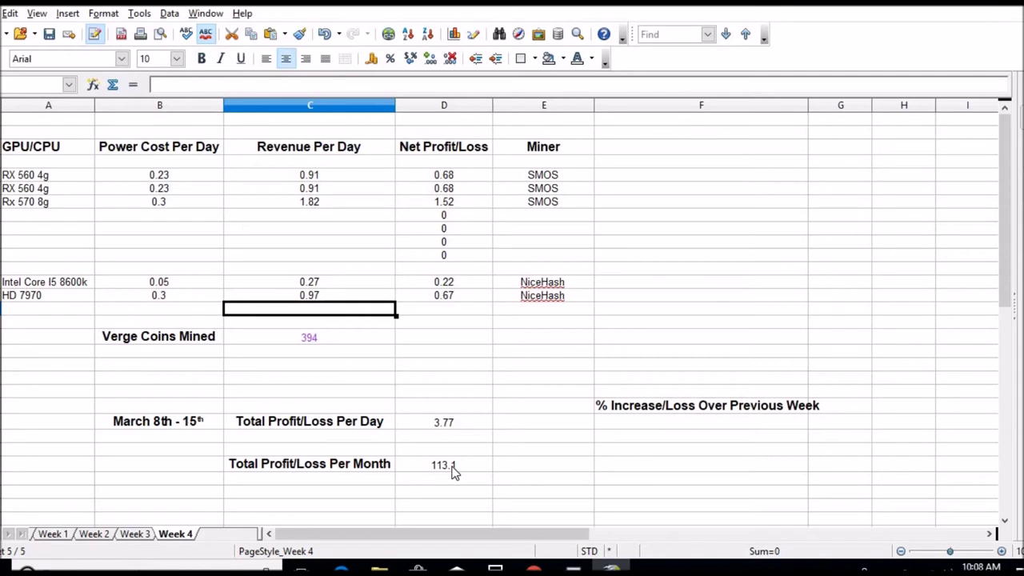
Save the workbook keeping the Excel format, then return to Currencio.
left_click(49, 35)
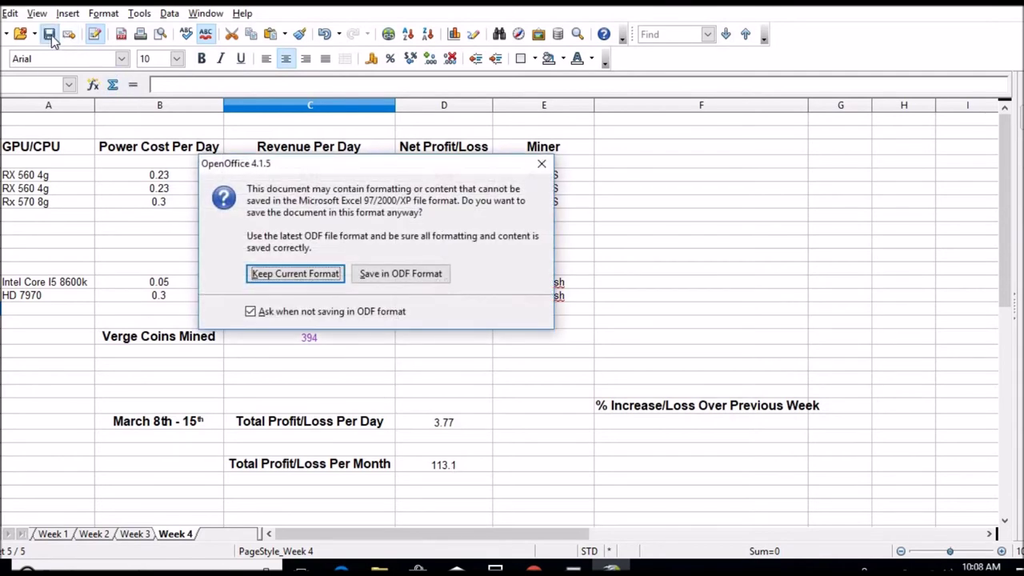
left_click(277, 273)
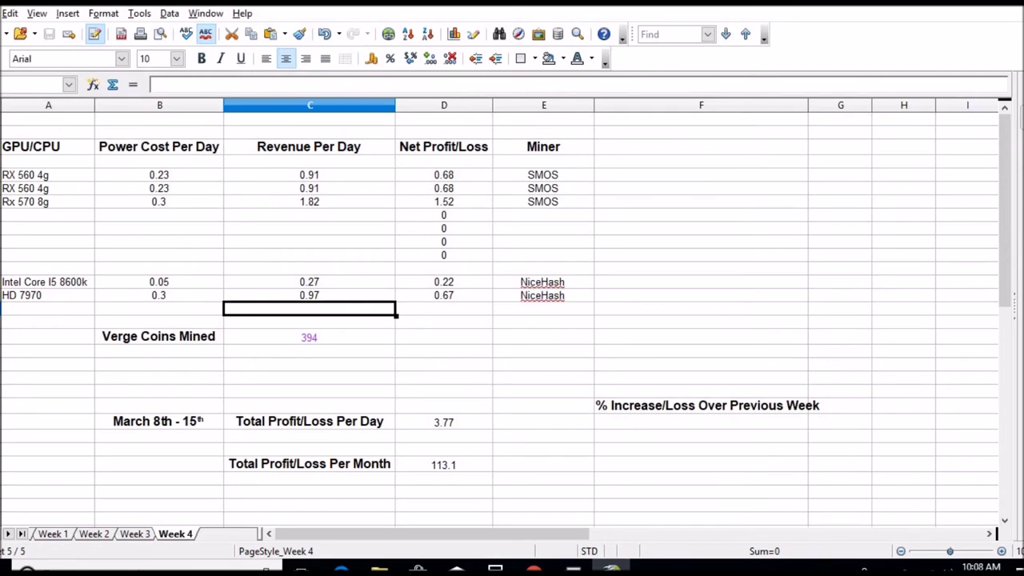
left_click(533, 569)
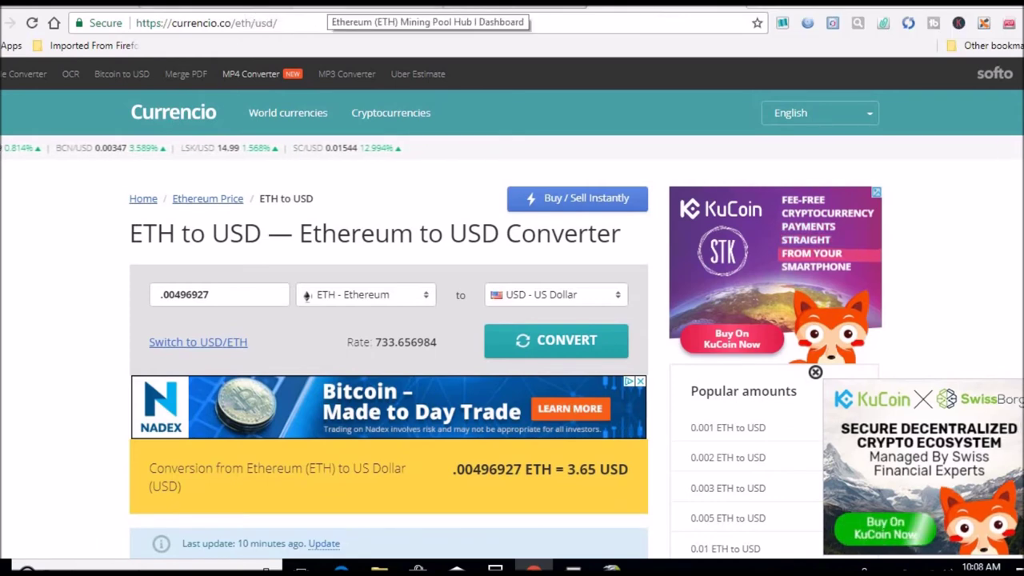
Review the Mining Pool Hub Ethereum recent credits and the 99.74 MH/s hashrate overview.
left_click(329, 5)
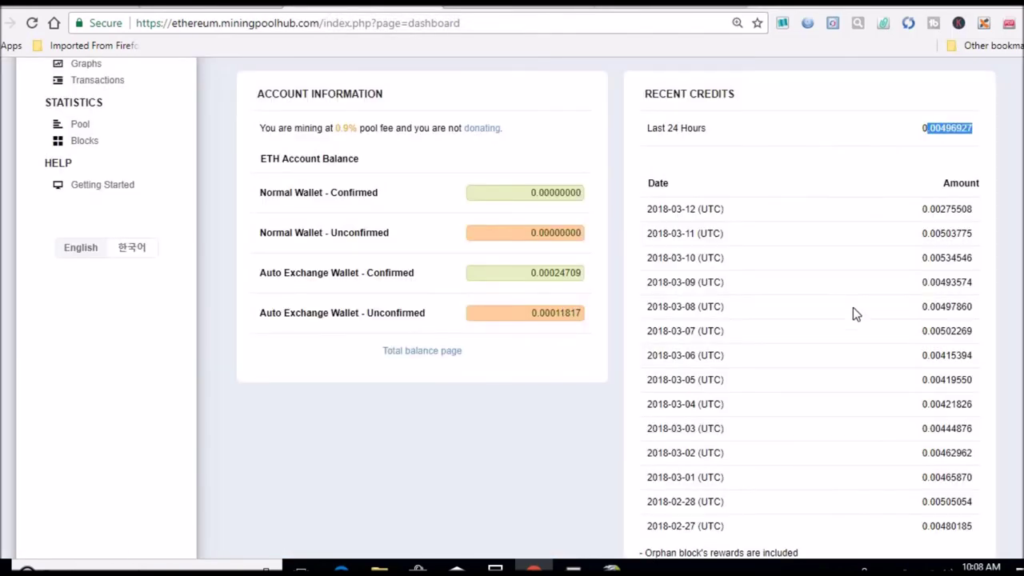
scroll(1021, 320, "up", 1)
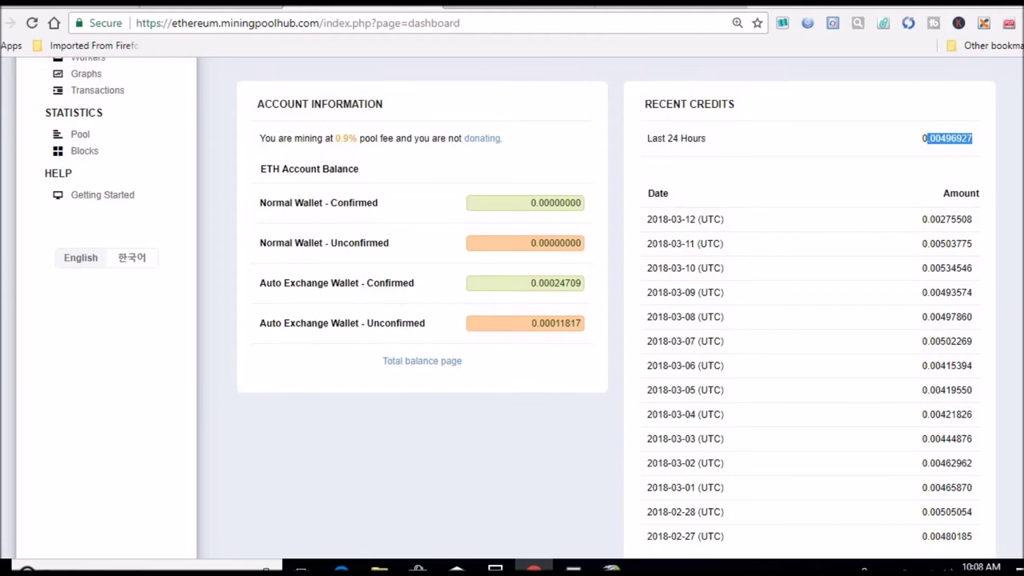
scroll(517, 308, "up", 2)
scroll(517, 308, "down", 3)
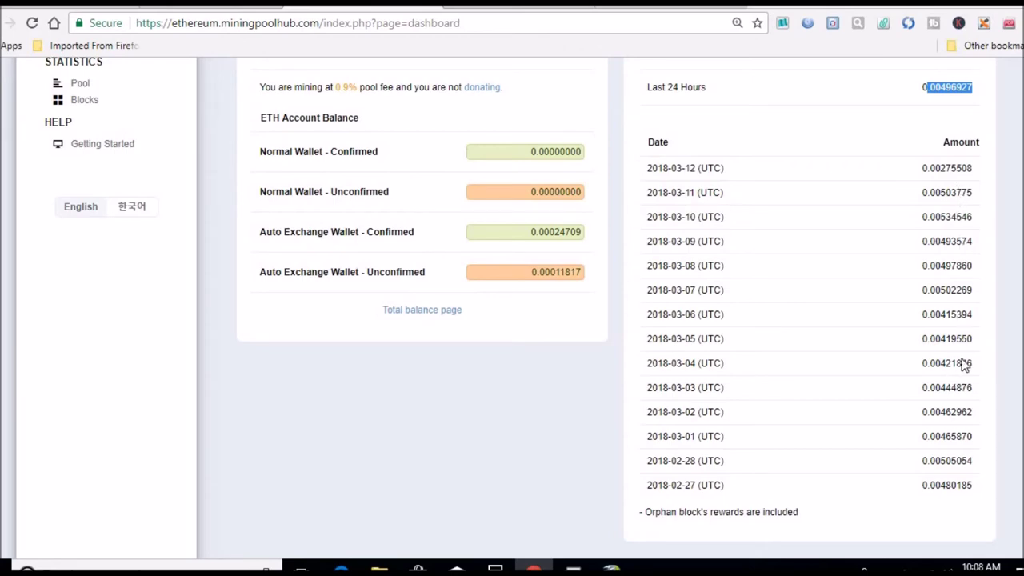
scroll(677, 233, "up", 6)
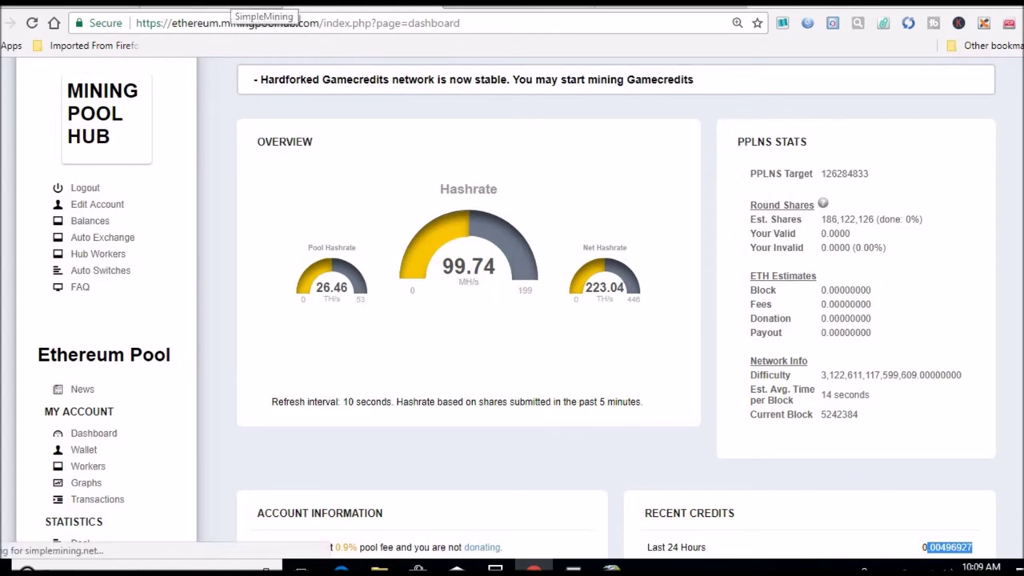
left_click(256, 6)
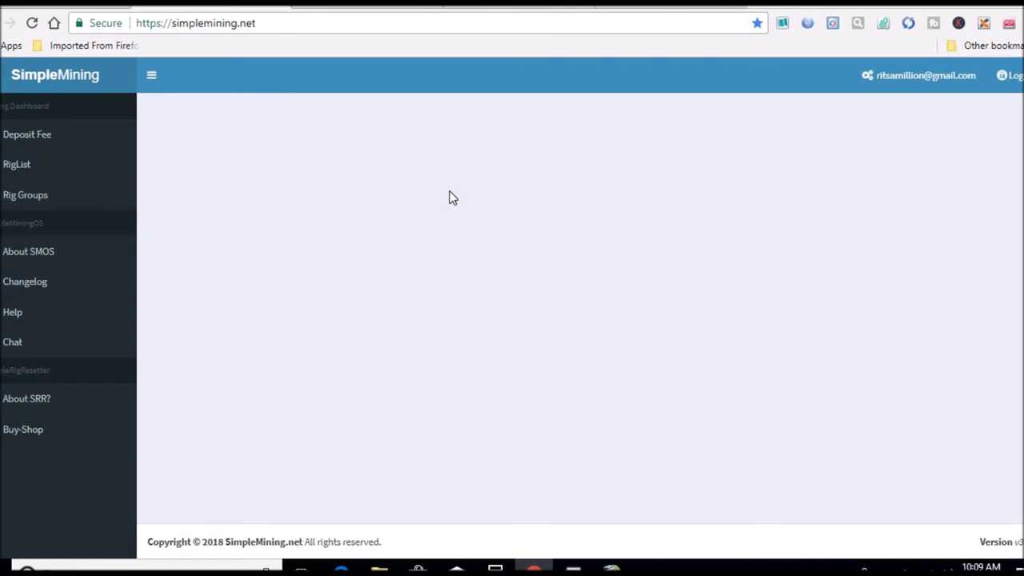
Check Rig11's per-GPU hashrates behind its 62.78 MH/s total, then move to the Amazon page.
mouse_move(486, 221)
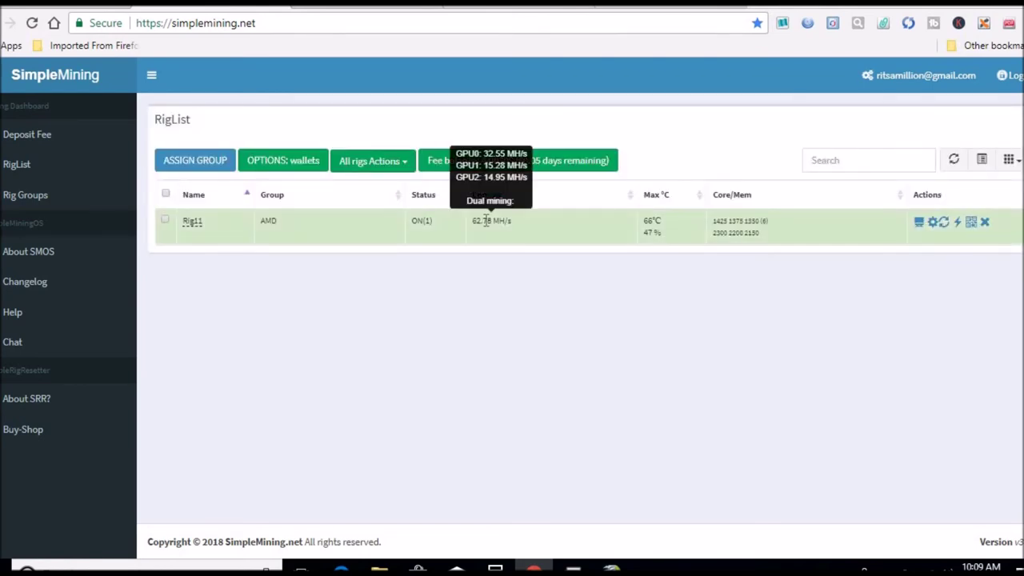
key("ctrl+Tab")
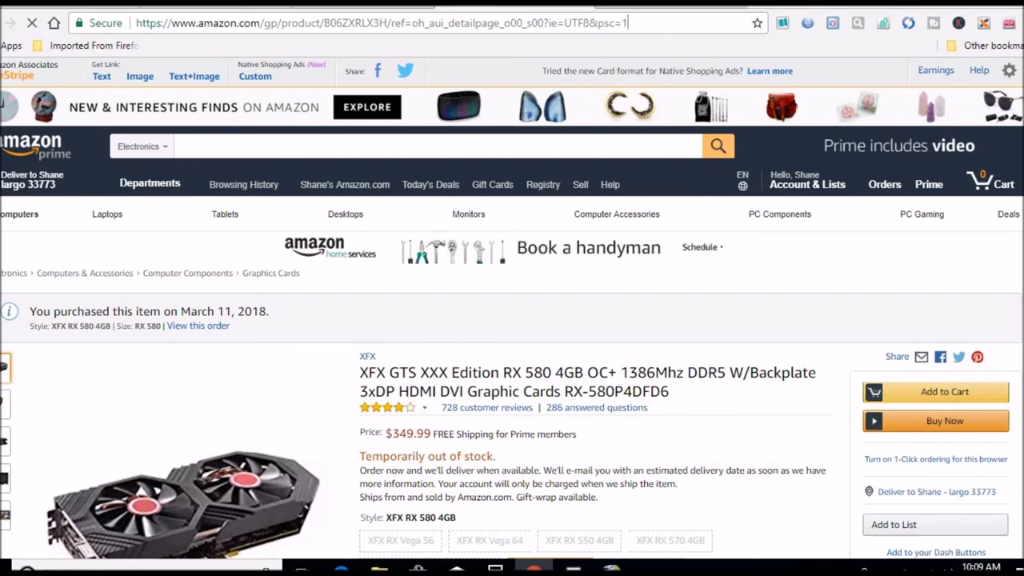
Look over the out-of-stock XFX RX 580 4GB Amazon listing priced at $349.99.
scroll(512, 320, "down", 4)
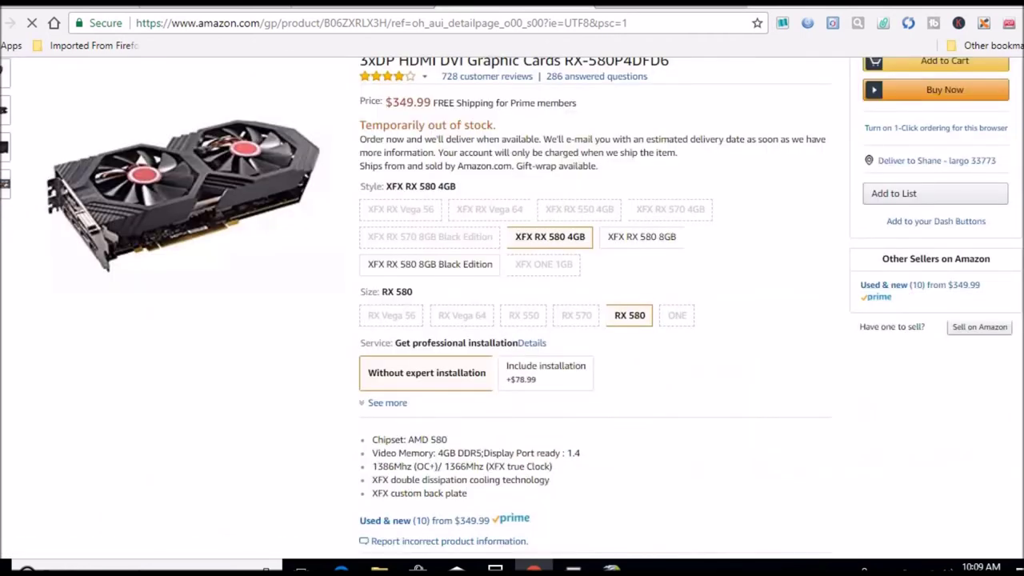
scroll(771, 313, "up", 3)
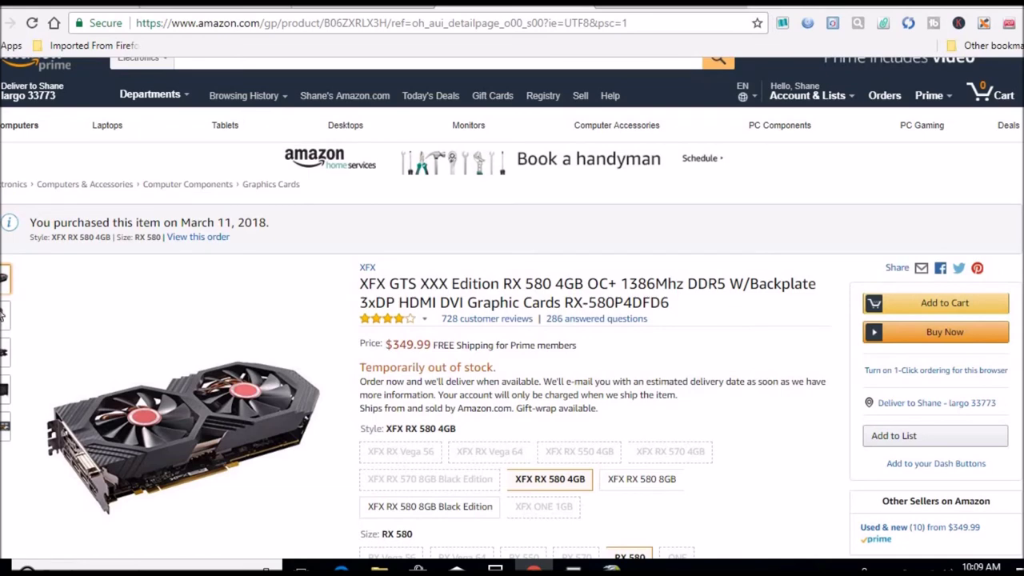
mouse_move(3, 317)
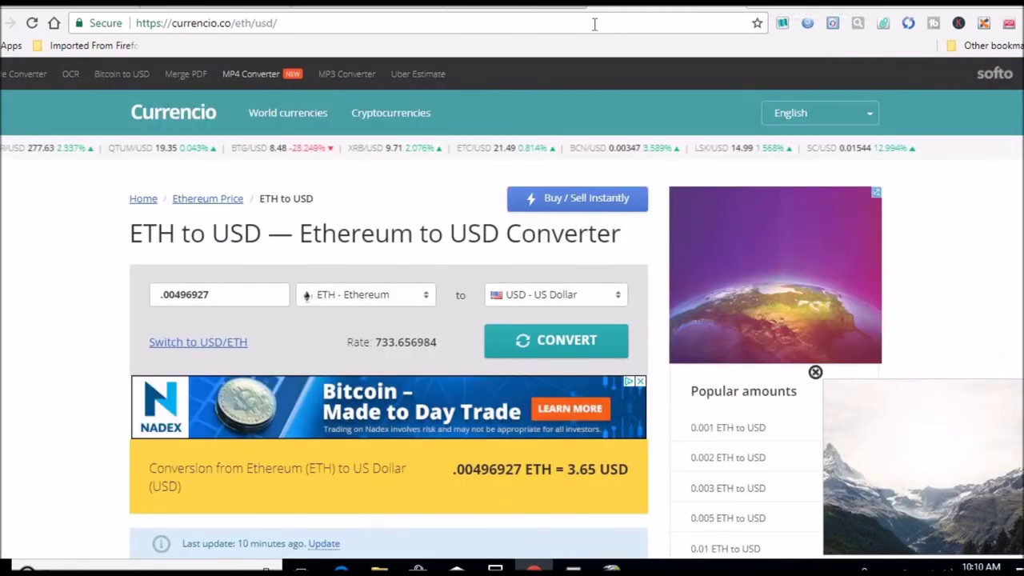
left_click(595, 23)
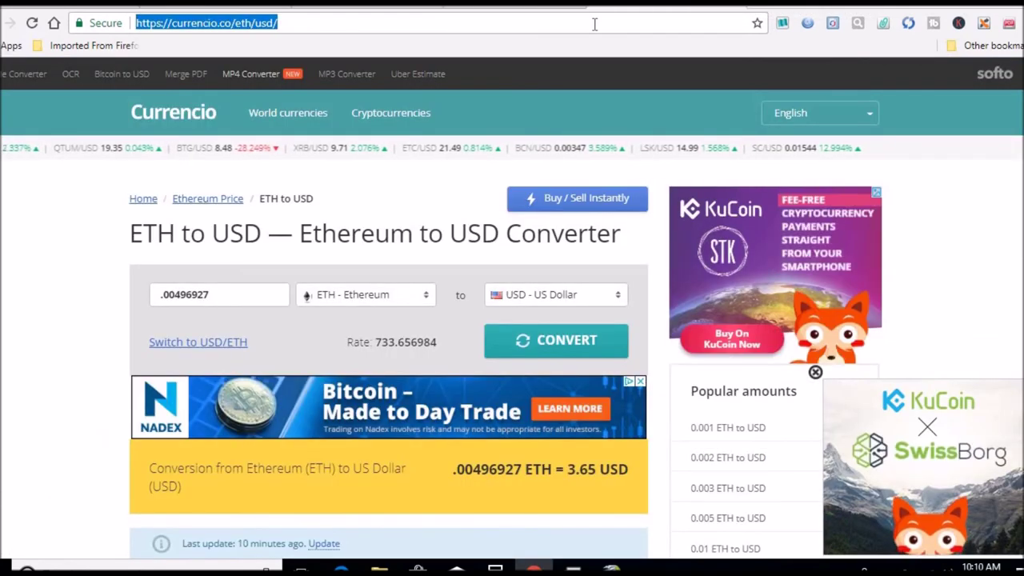
Go to nowinstock.net's AMD video card trackers page.
type("now in")
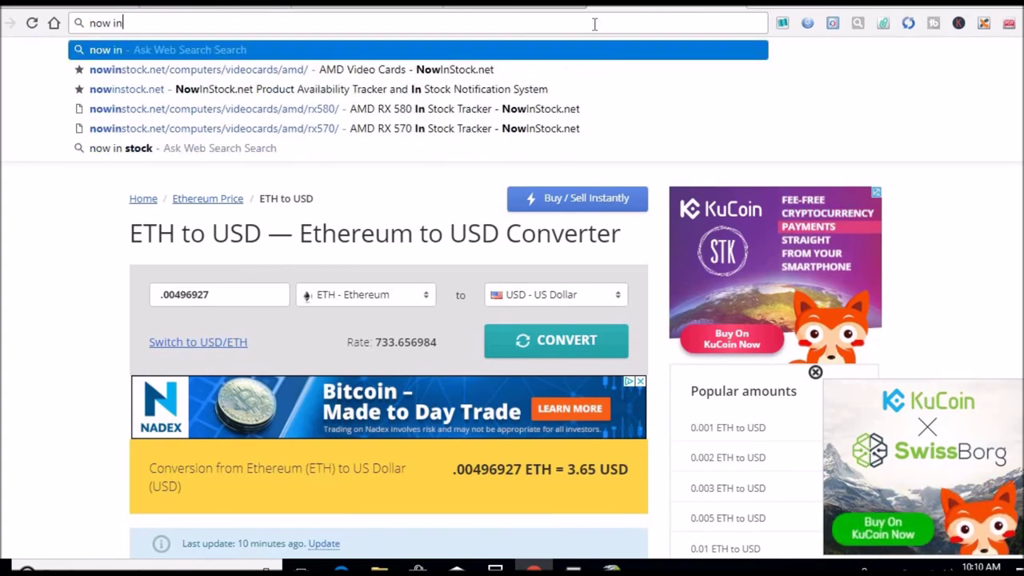
key("BackSpace")
key("BackSpace")
key("BackSpace")
type("insto")
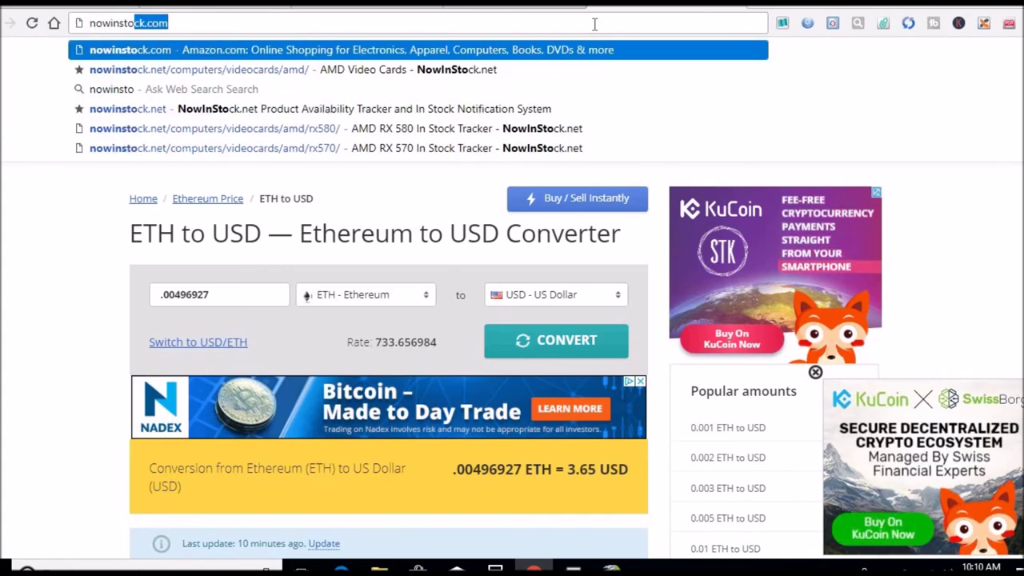
type("ck.ne")
key("Return")
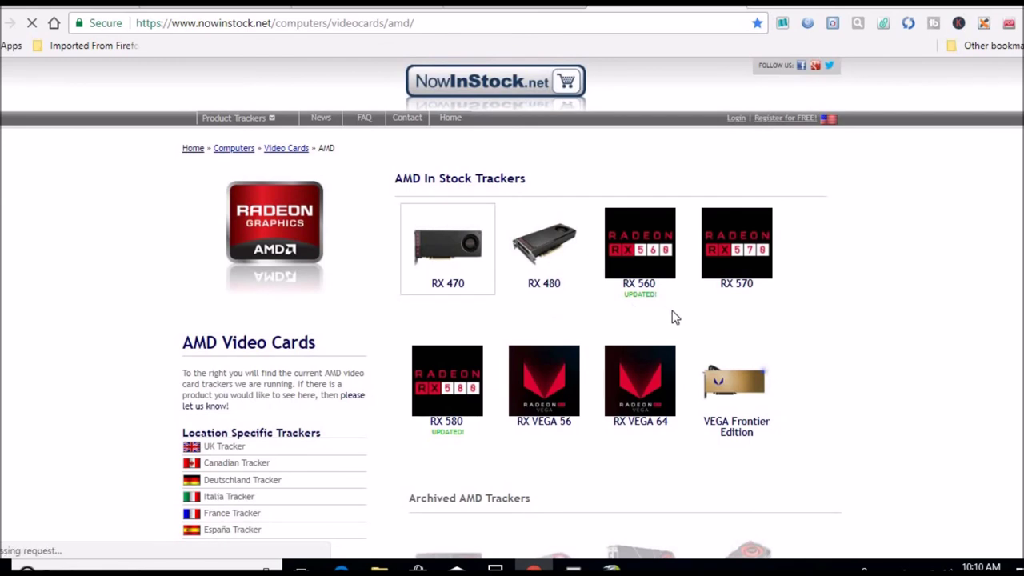
Check stock status across the RX 570 tracker list.
left_click(734, 254)
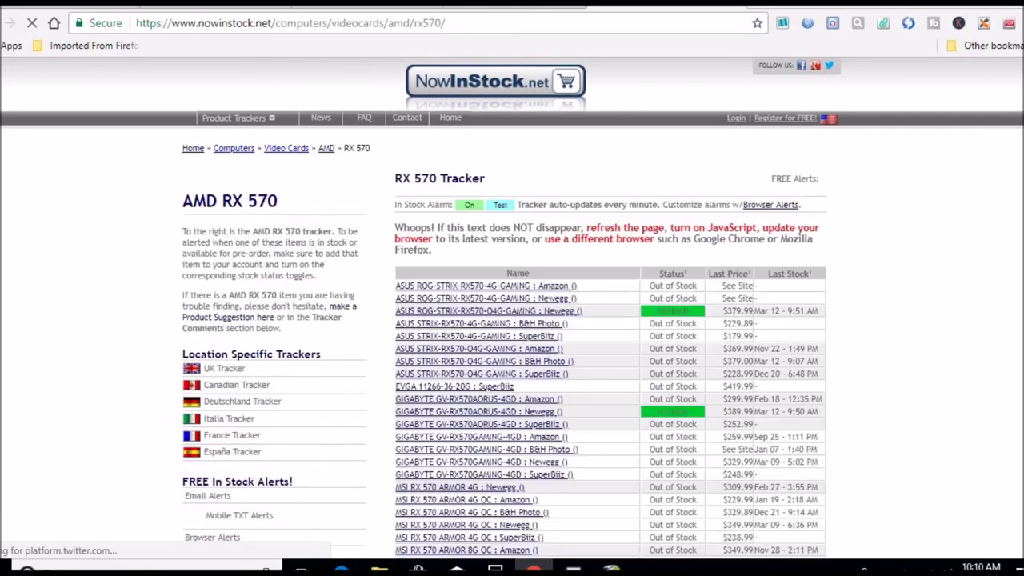
scroll(808, 373, "down", 1)
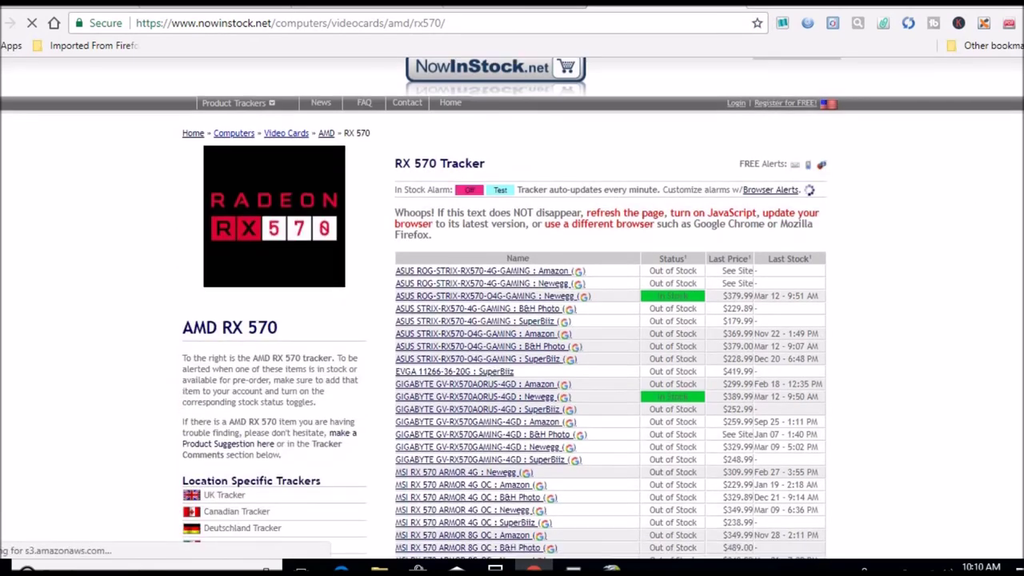
scroll(808, 373, "down", 1)
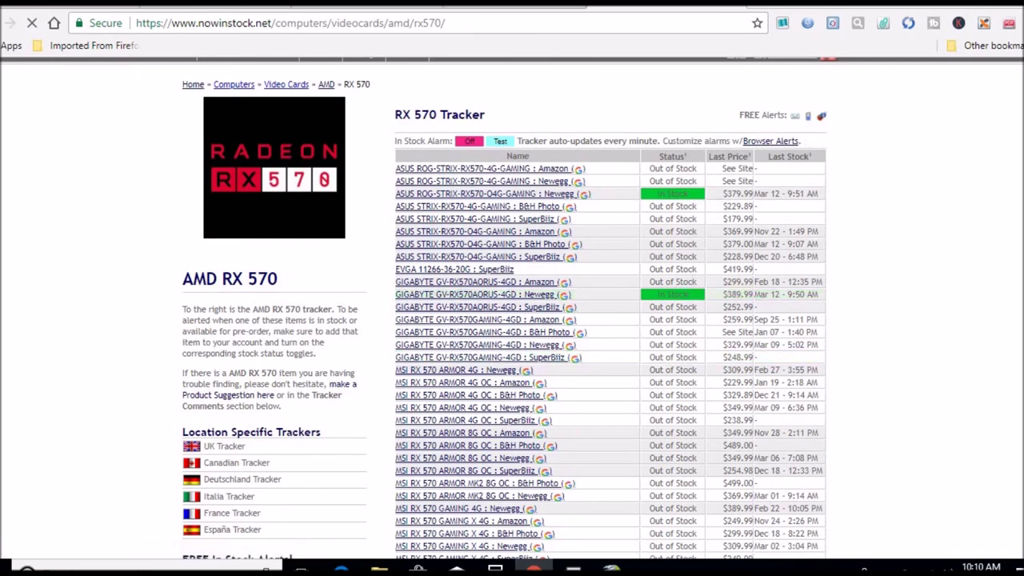
scroll(512, 308, "down", 5)
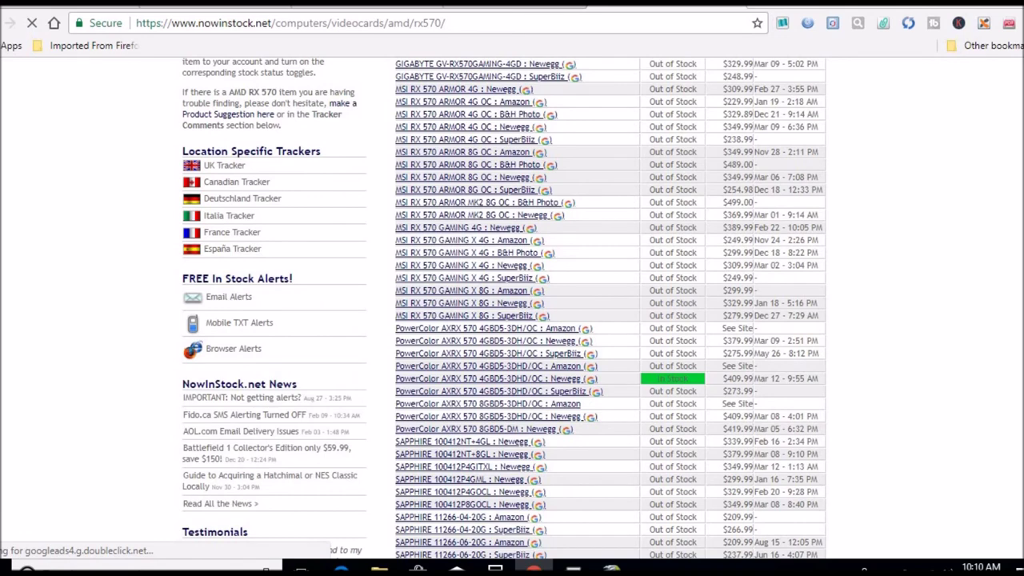
scroll(612, 308, "down", 3)
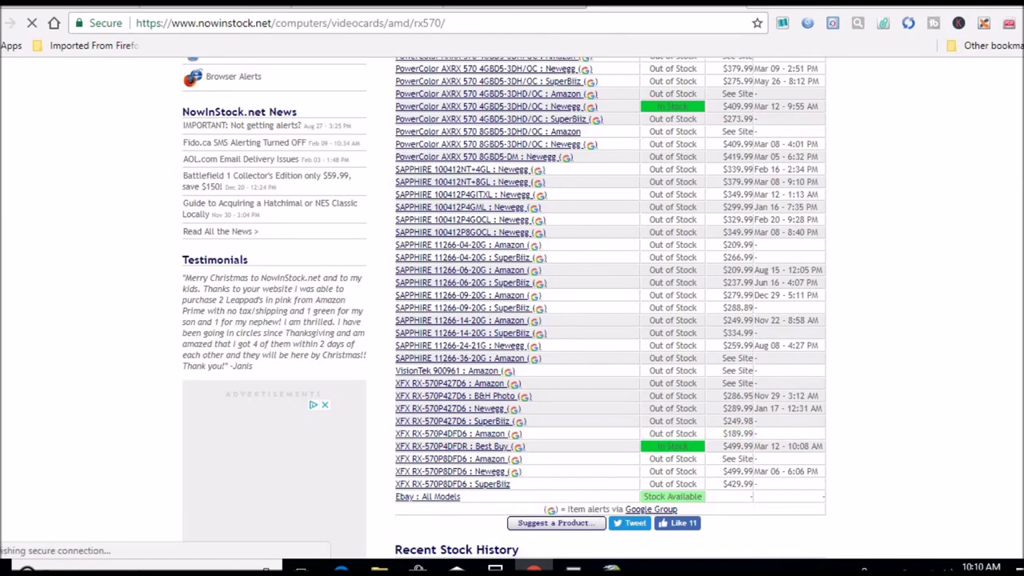
scroll(620, 188, "up", 6)
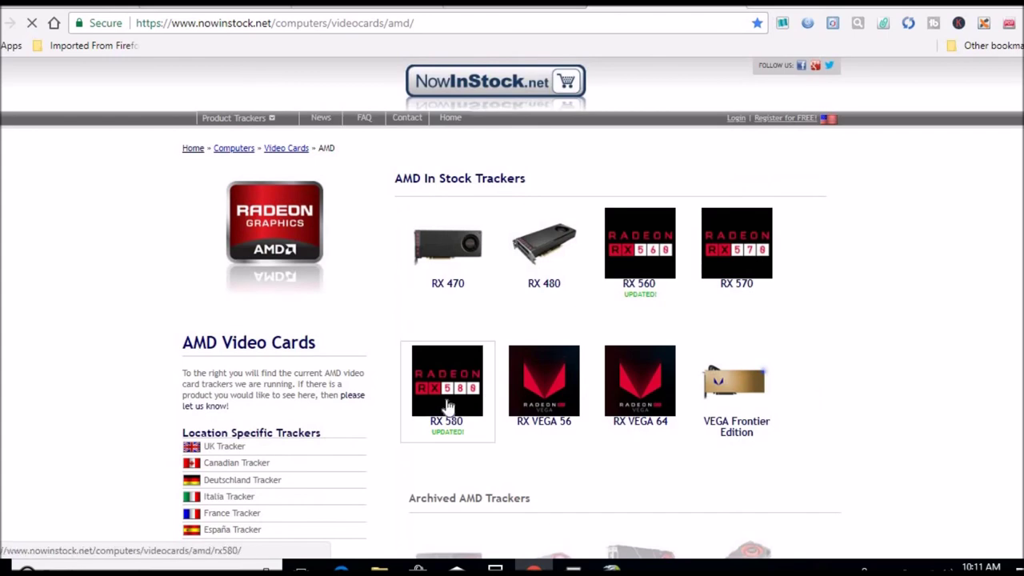
Open the RX 580 tracker and find the XFX RX-580P4DFD6 Amazon Preorder listing.
left_click(448, 408)
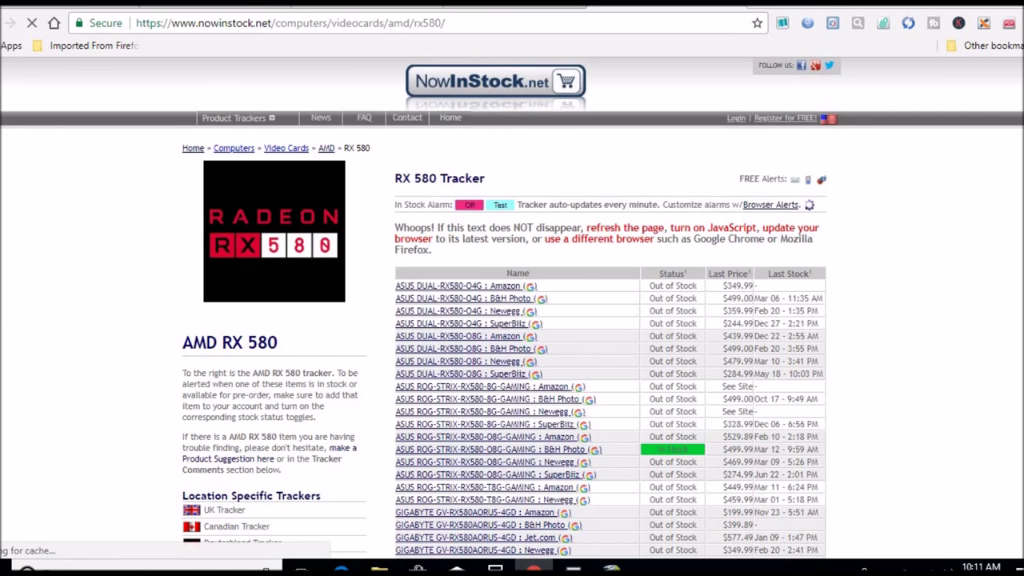
scroll(512, 320, "down", 5)
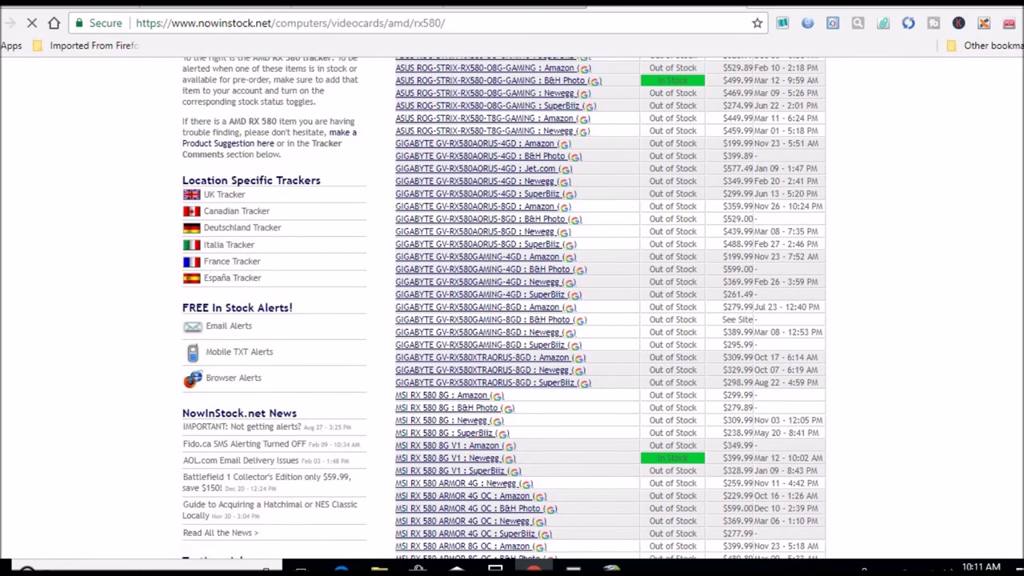
scroll(512, 320, "down", 3)
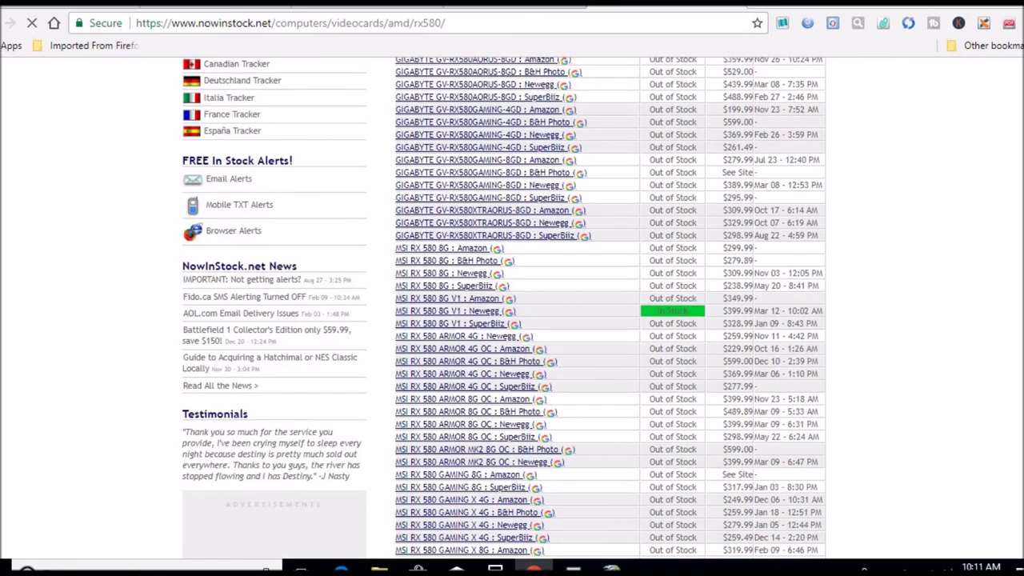
scroll(797, 264, "down", 4)
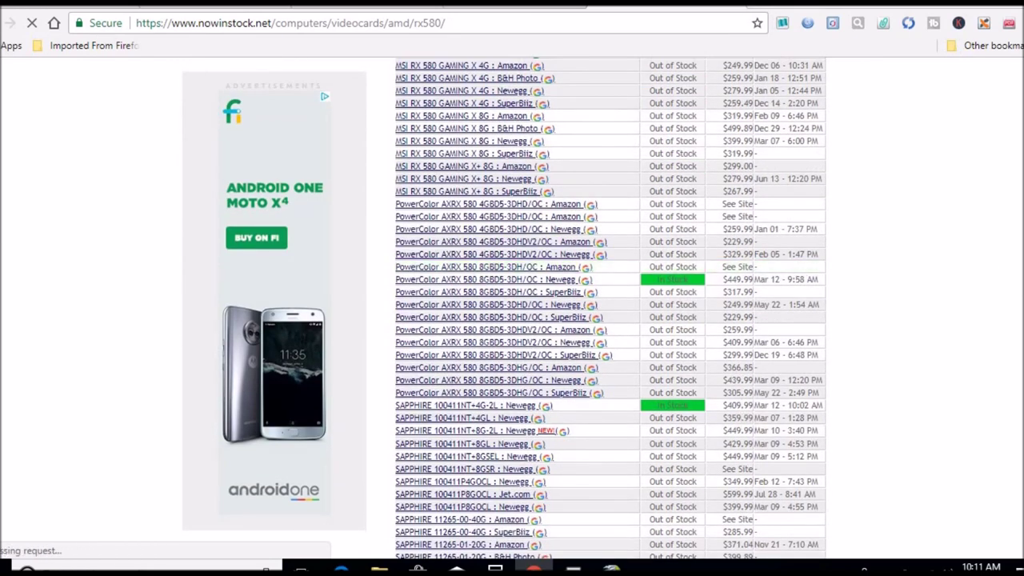
scroll(611, 308, "down", 3)
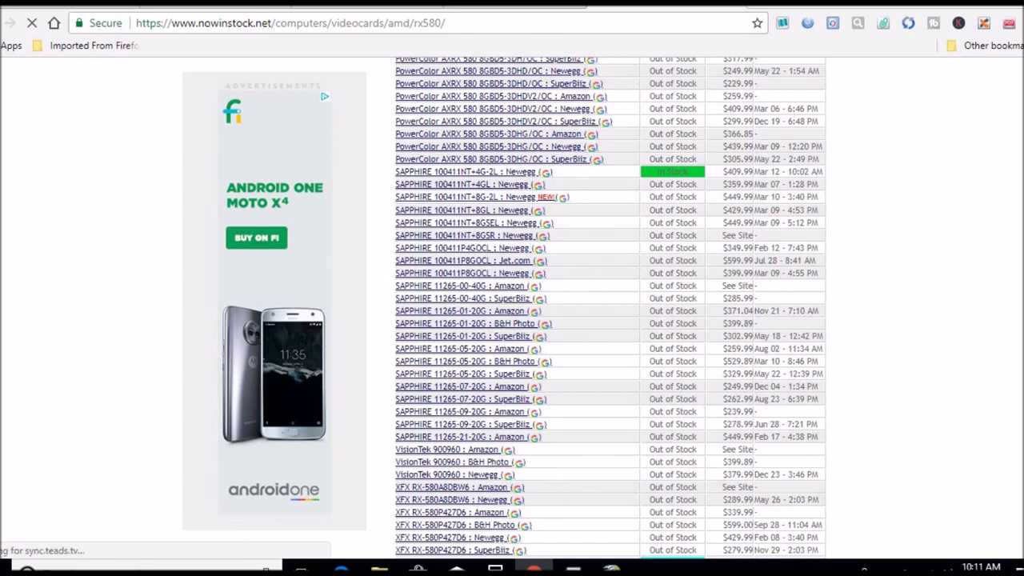
scroll(610, 308, "down", 2)
scroll(611, 308, "down", 3)
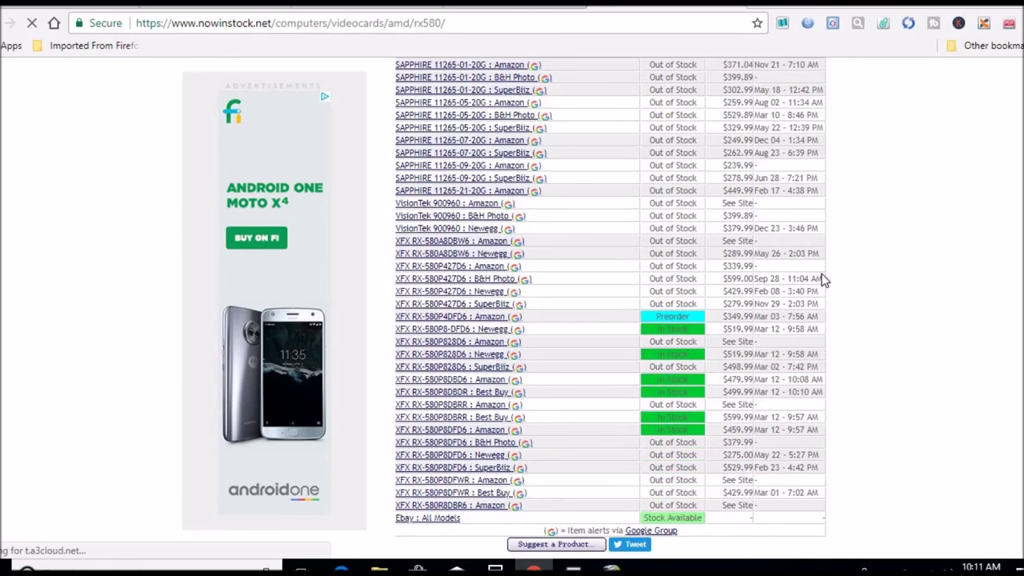